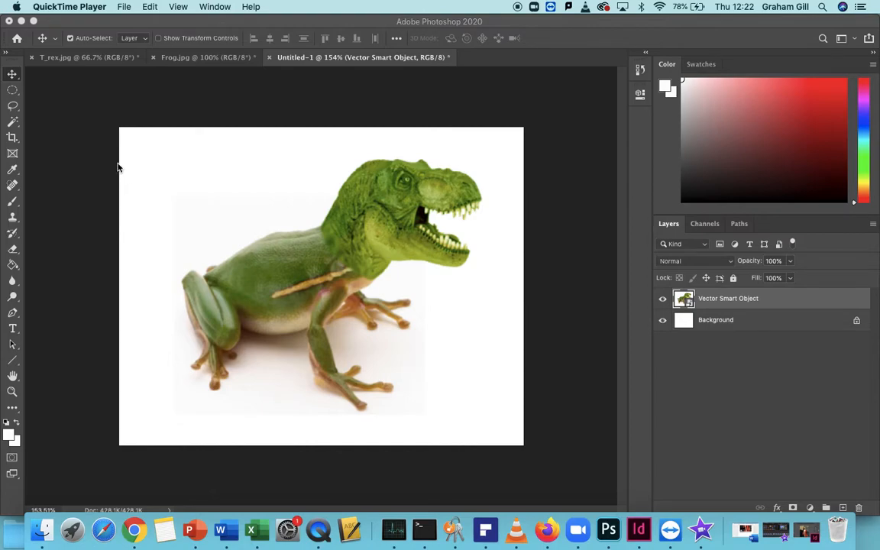
# Compare the T_rex.jpg and Frog.jpg source photos with the finished frog and T-rex composite in Untitled-1
pyautogui.click(86, 62)
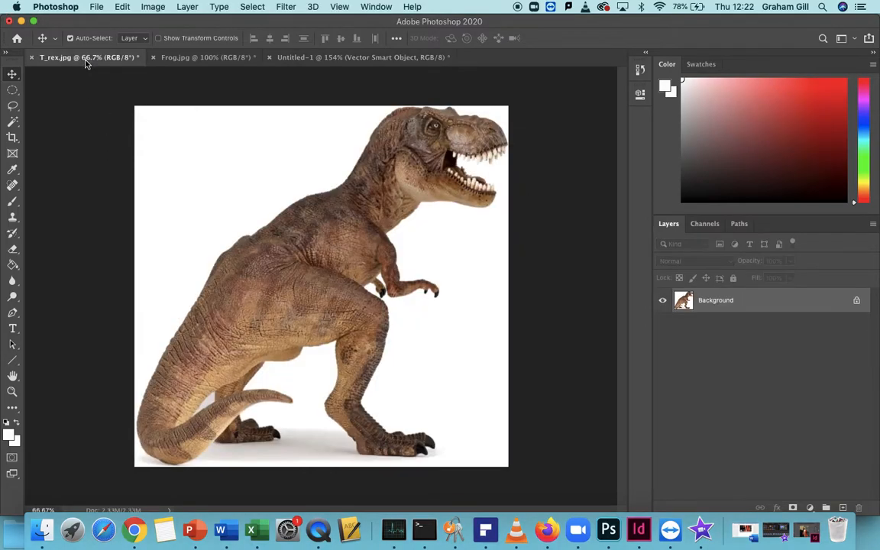
pyautogui.click(211, 58)
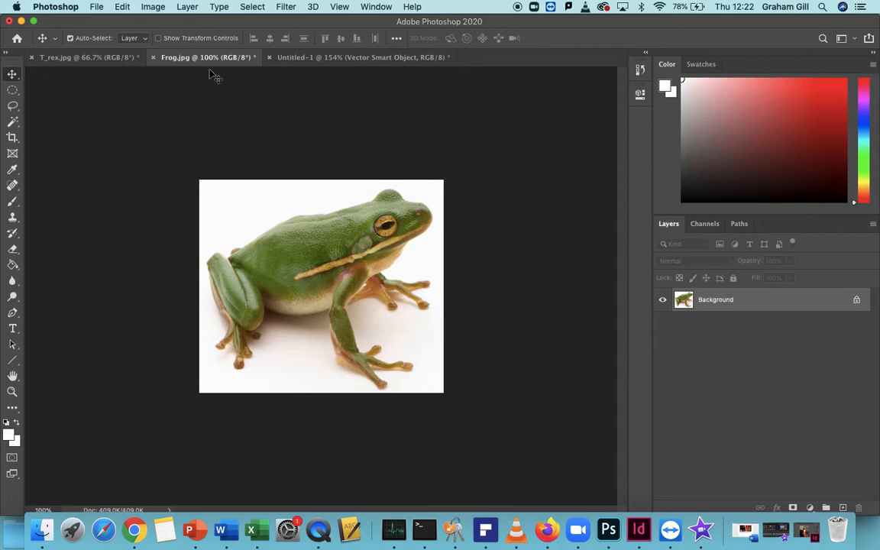
pyautogui.click(95, 60)
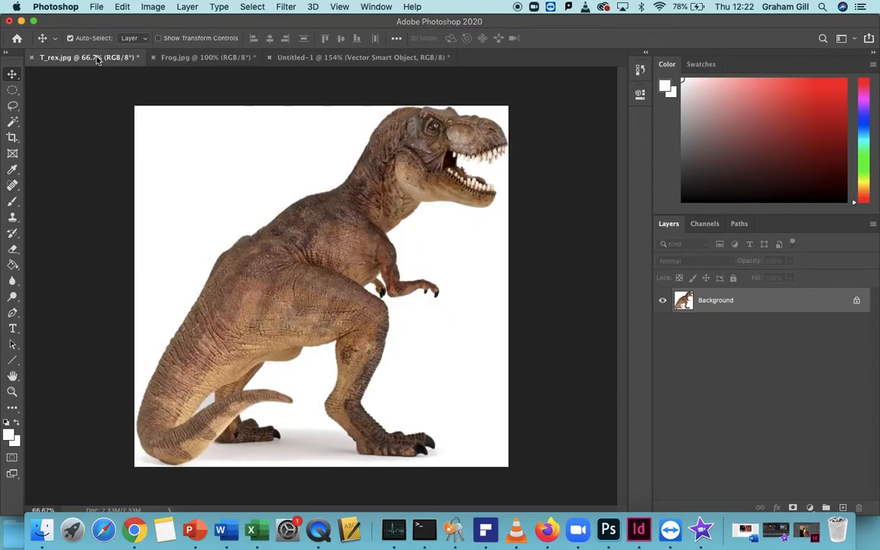
pyautogui.click(302, 58)
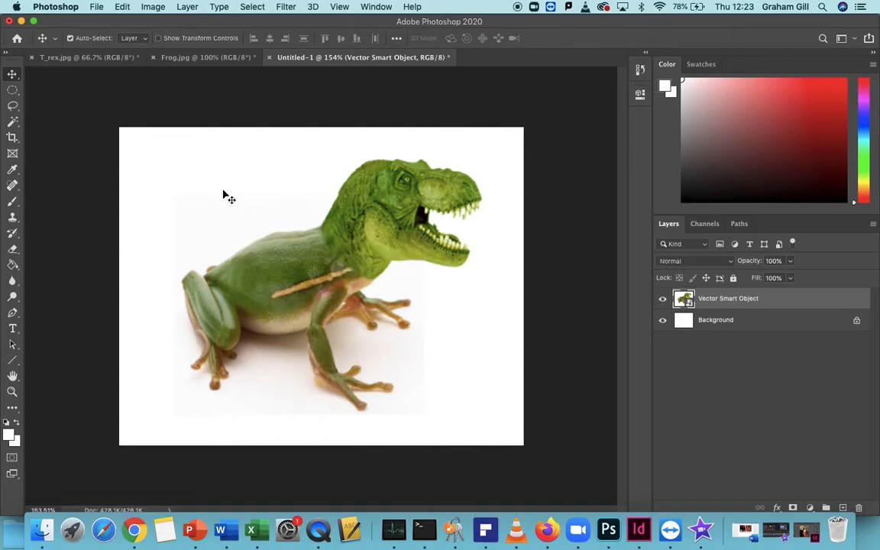
# In Frog.jpg, set the foreground colour to #fcfcfc by sampling the near-white backdrop above the frog
pyautogui.click(202, 61)
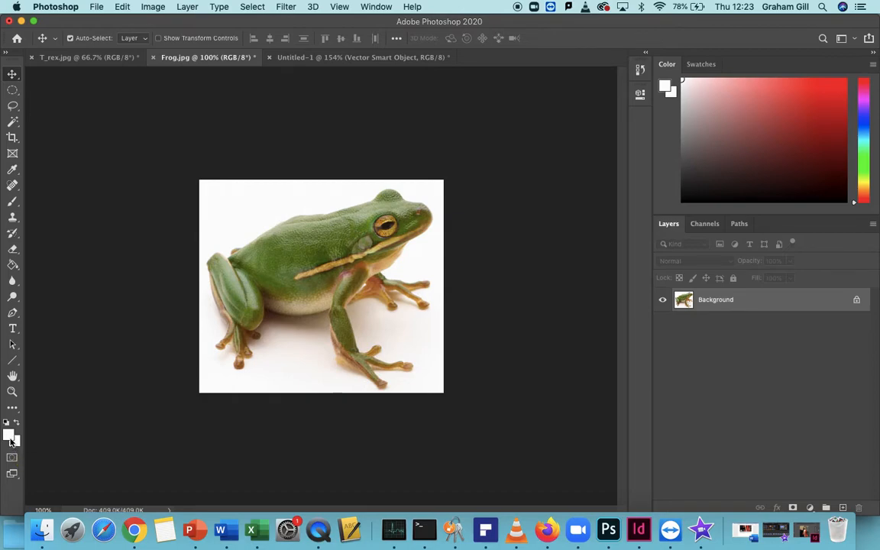
pyautogui.click(9, 436)
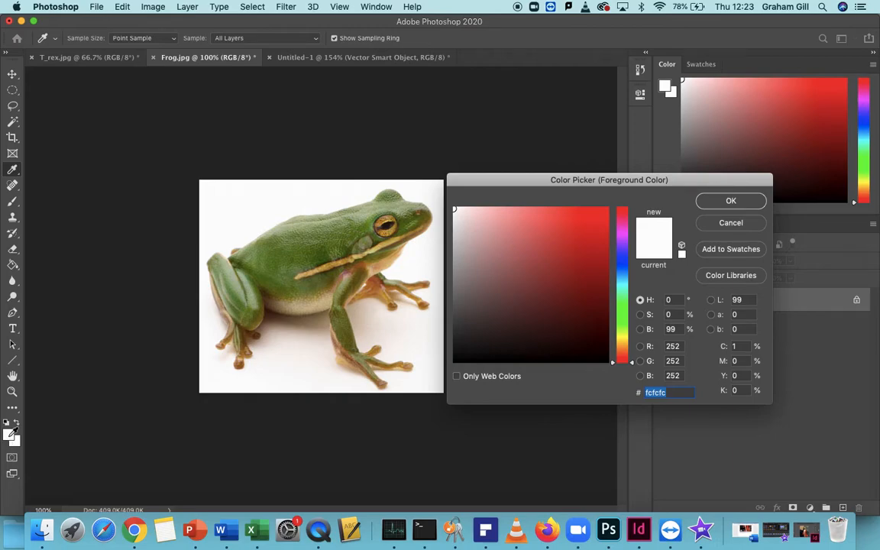
pyautogui.click(485, 300)
pyautogui.moveTo(485, 299); pyautogui.dragTo(454, 208)
pyautogui.click(297, 143)
pyautogui.click(269, 210)
pyautogui.click(273, 221)
pyautogui.click(355, 286)
pyautogui.click(288, 346)
pyautogui.click(370, 253)
pyautogui.click(401, 237)
pyautogui.click(385, 272)
pyautogui.click(279, 233)
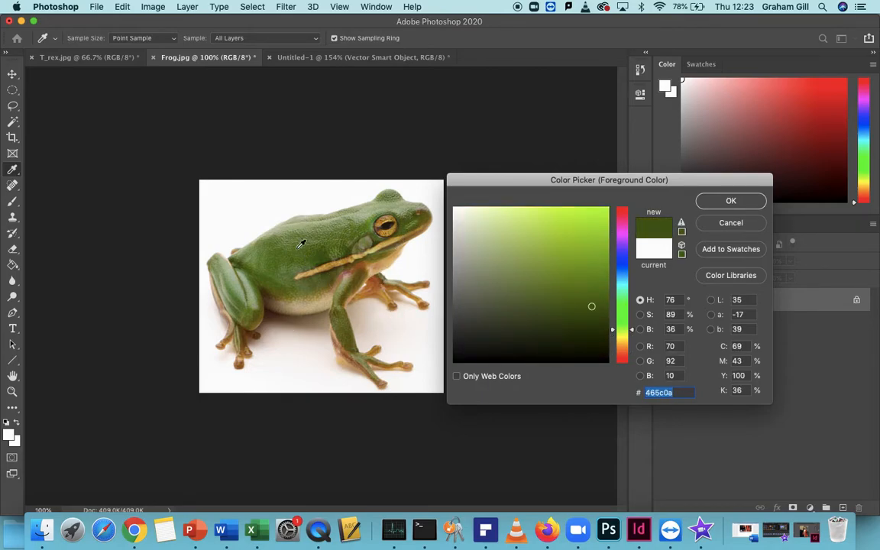
pyautogui.click(244, 200)
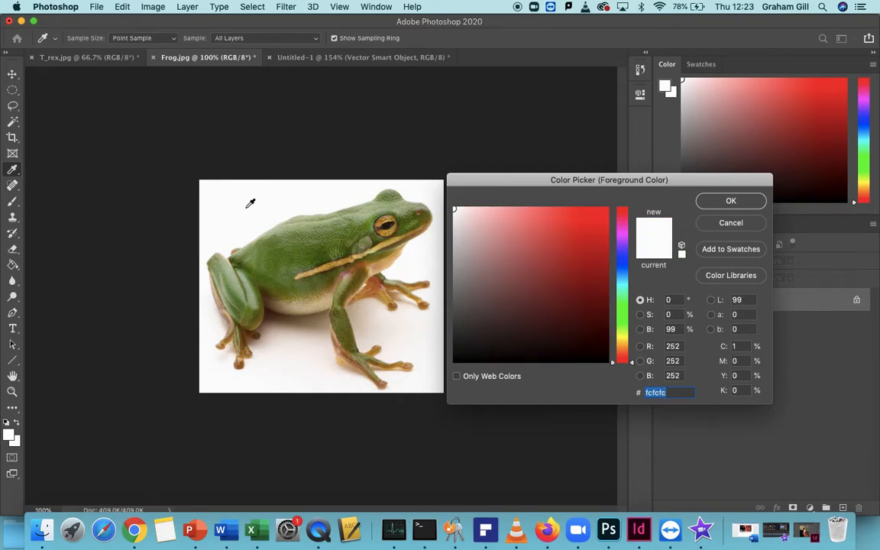
pyautogui.click(729, 200)
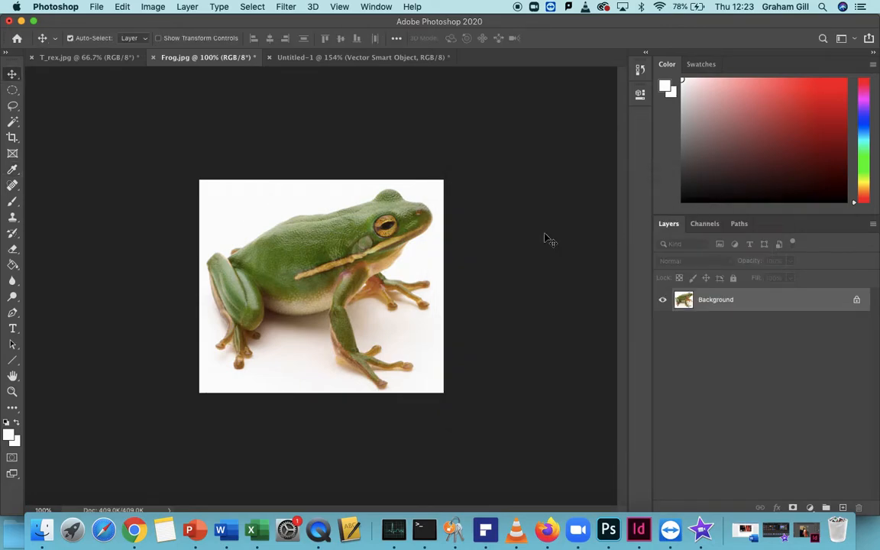
# Set the background colour to the same near-white, #fcfcfc
pyautogui.click(17, 443)
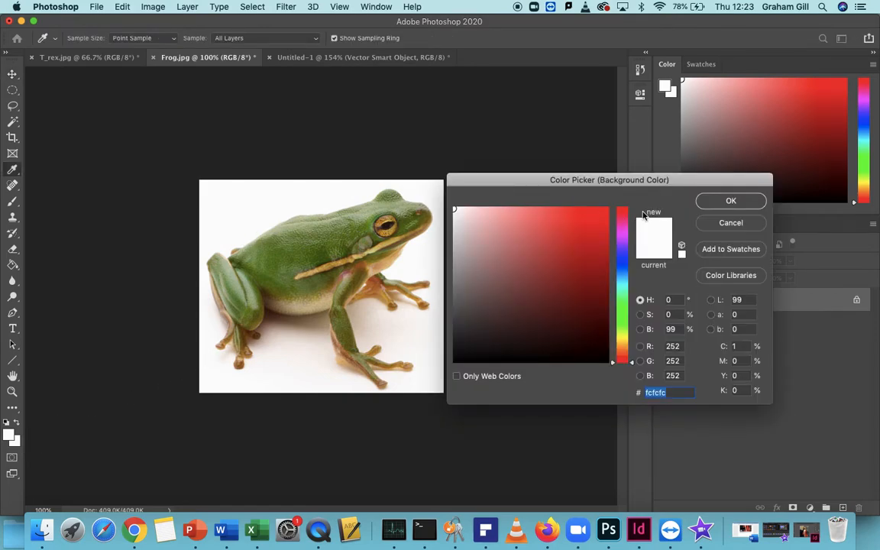
pyautogui.click(730, 200)
pyautogui.press('v')
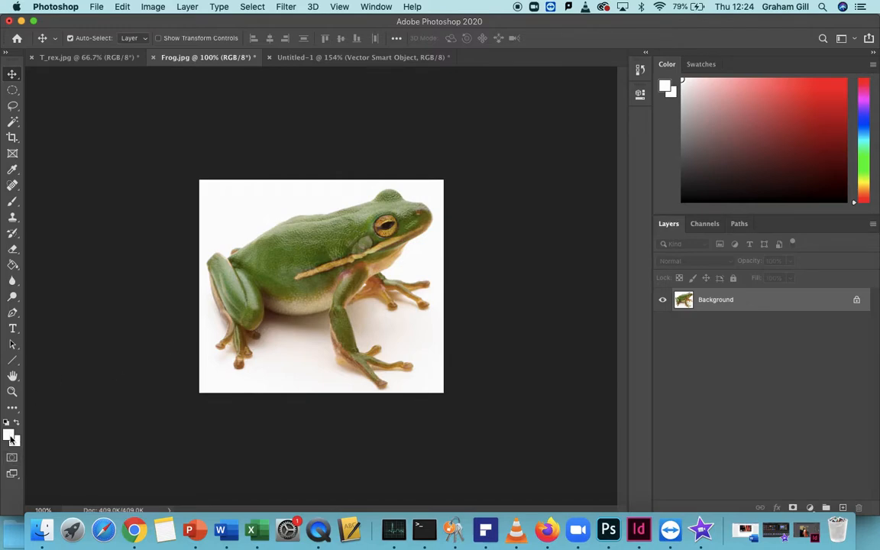
# Extend the frog image's canvas by 30 percent in width and height relative to its size, filled with the background colour
pyautogui.click(153, 6)
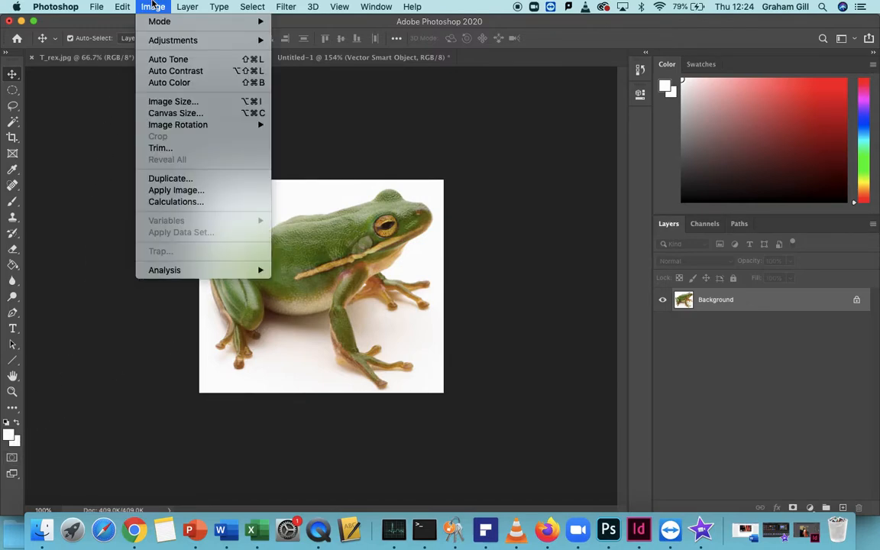
pyautogui.click(182, 114)
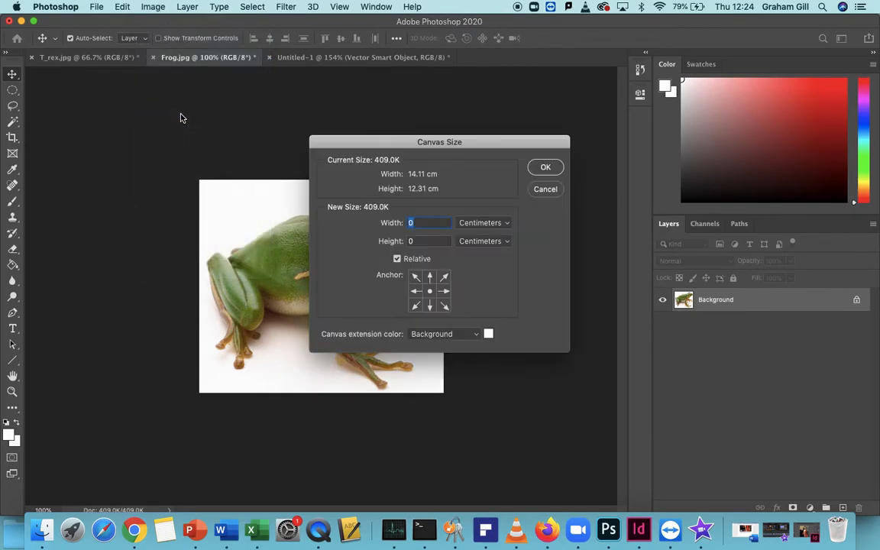
pyautogui.click(507, 224)
pyautogui.click(506, 223)
pyautogui.click(506, 223)
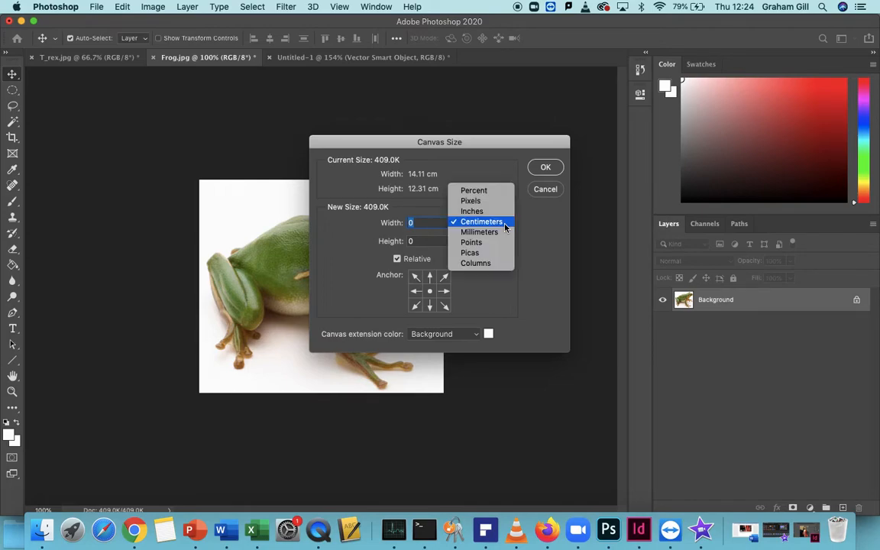
pyautogui.click(504, 191)
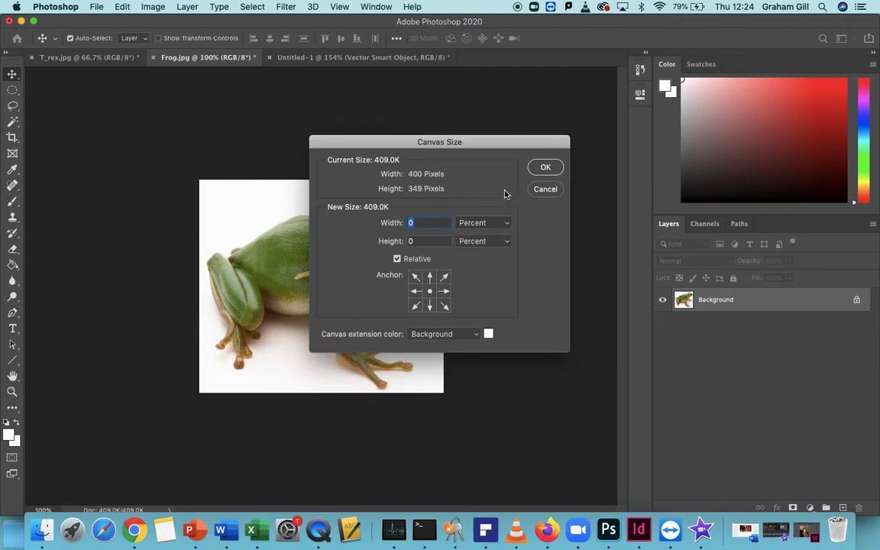
pyautogui.click(434, 223)
pyautogui.doubleClick(429, 222)
pyautogui.write('30')
pyautogui.press('Tab')
pyautogui.write('30')
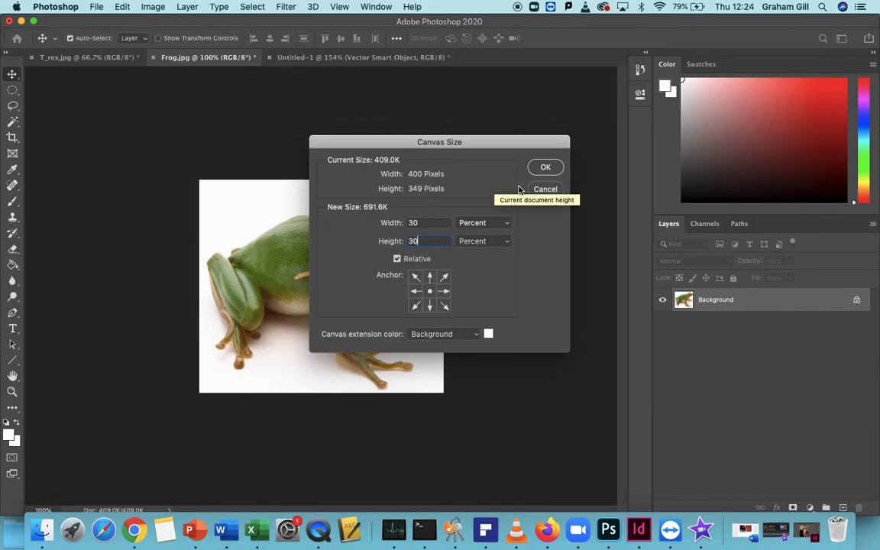
pyautogui.click(545, 168)
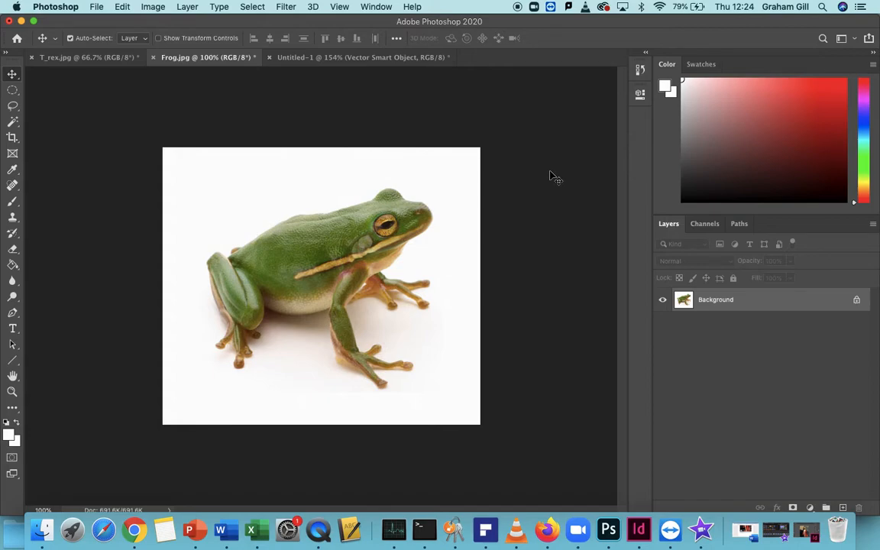
# Switch to T_rex.jpg and draw a rectangular marquee about 14.25 by 11.61 cm around the T-rex's head
pyautogui.click(85, 61)
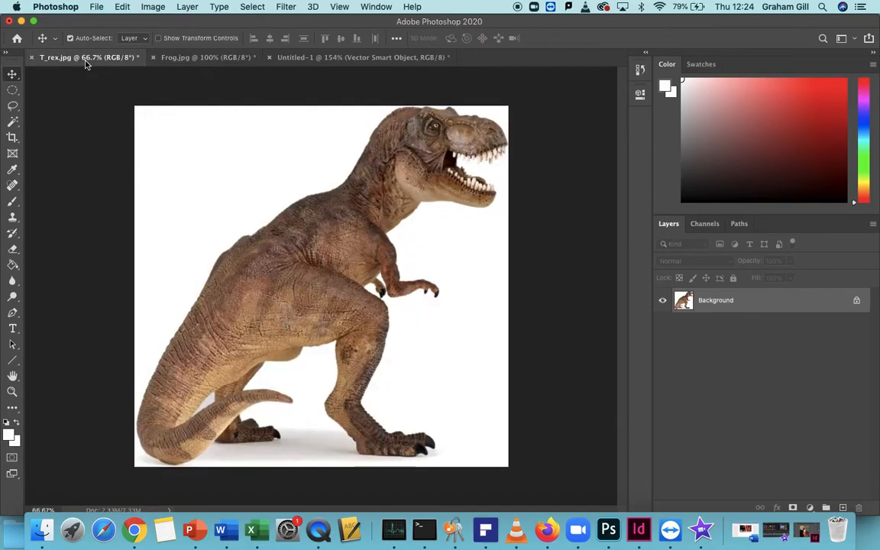
pyautogui.click(14, 91)
pyautogui.click(68, 89)
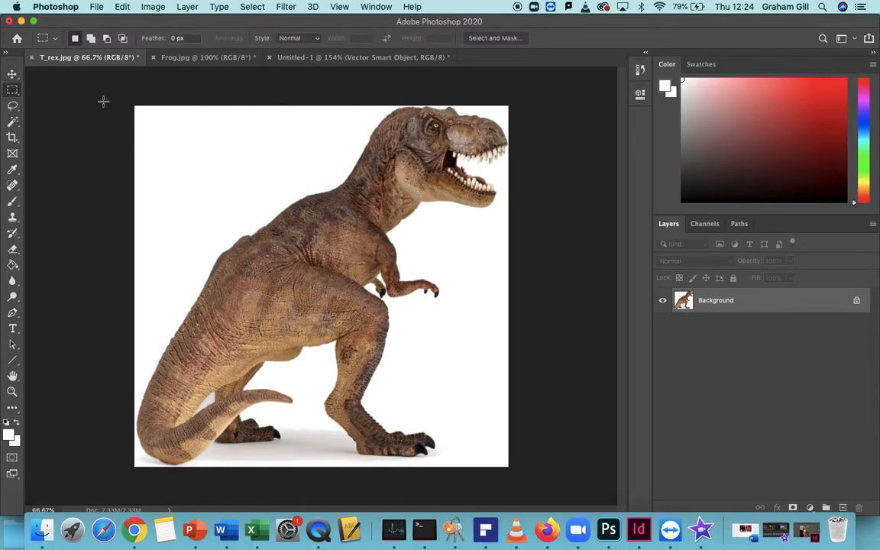
pyautogui.moveTo(344, 107); pyautogui.dragTo(509, 240)
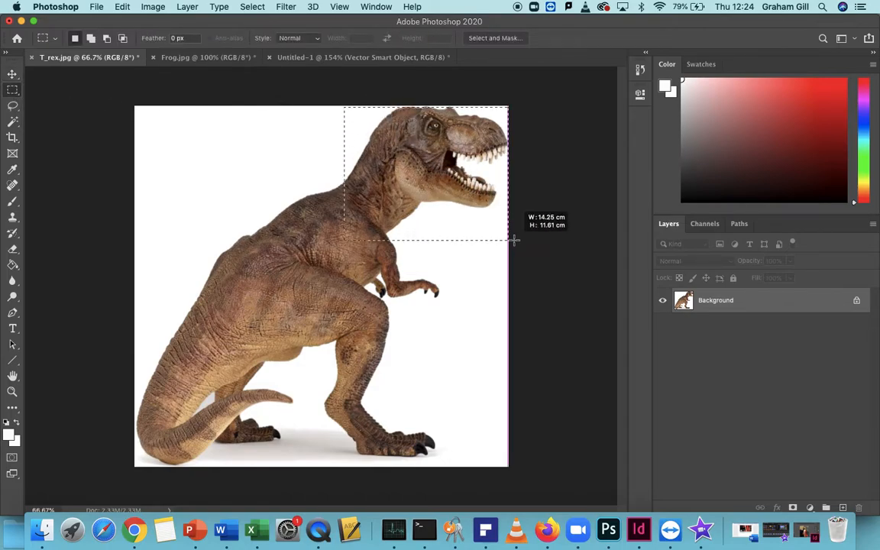
# Try an elliptical marquee selection over the T-rex's neck and chest and clear it
pyautogui.click(13, 91)
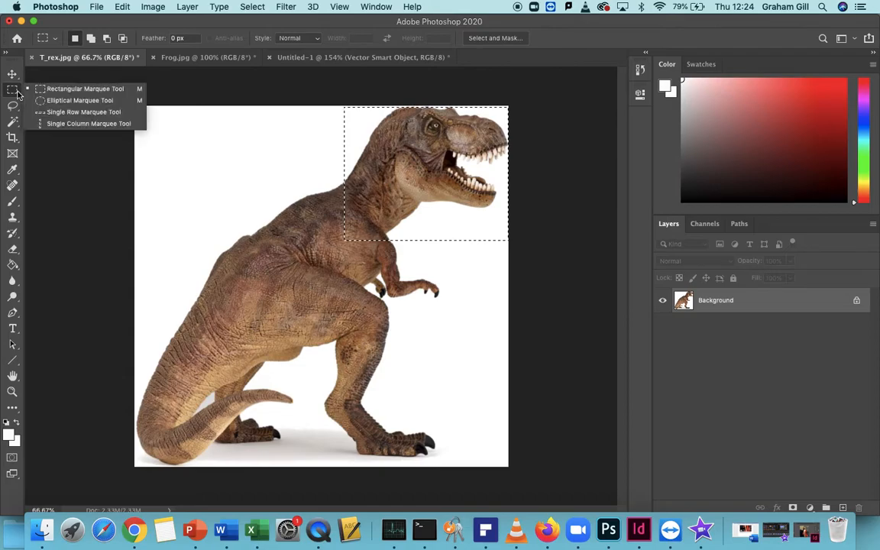
pyautogui.click(81, 101)
pyautogui.moveTo(304, 130); pyautogui.dragTo(460, 273)
pyautogui.click(248, 162)
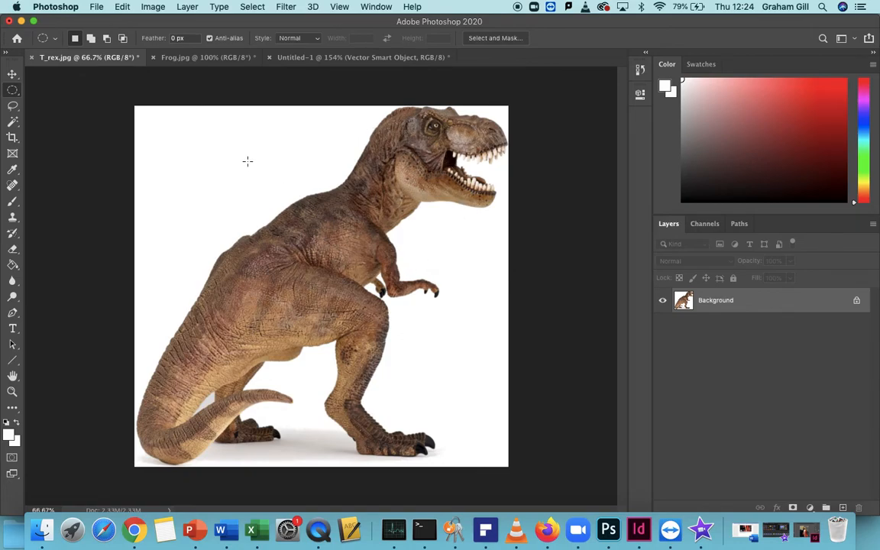
# Select the T-rex's head and neck with a freehand Lasso outline and copy the selection
pyautogui.click(17, 113)
pyautogui.click(18, 113)
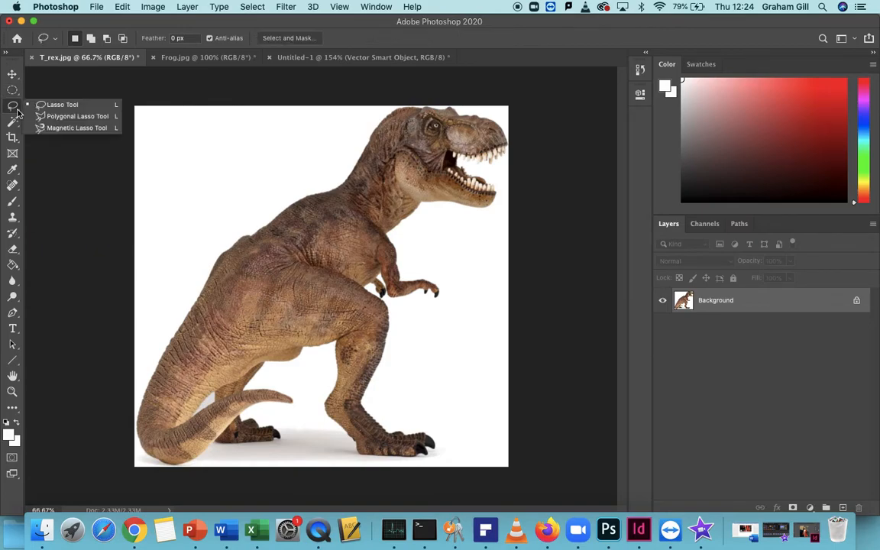
pyautogui.click(89, 108)
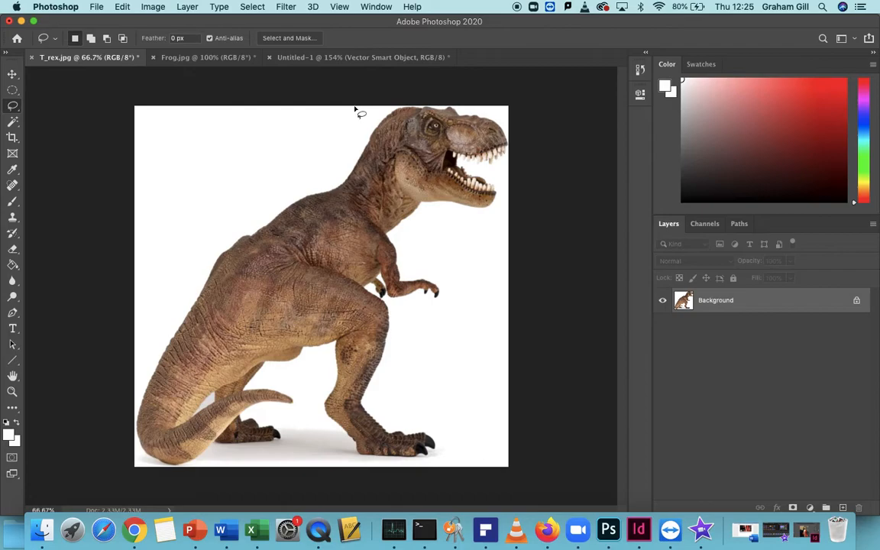
pyautogui.moveTo(355, 110)
pyautogui.mouseDown()
pyautogui.moveTo(339, 137)
pyautogui.moveTo(345, 169)
pyautogui.moveTo(409, 224)
pyautogui.moveTo(561, 233)
pyautogui.moveTo(560, 103)
pyautogui.moveTo(368, 97)
pyautogui.moveTo(349, 102)
pyautogui.moveTo(345, 120)
pyautogui.mouseUp()
pyautogui.click(124, 7)
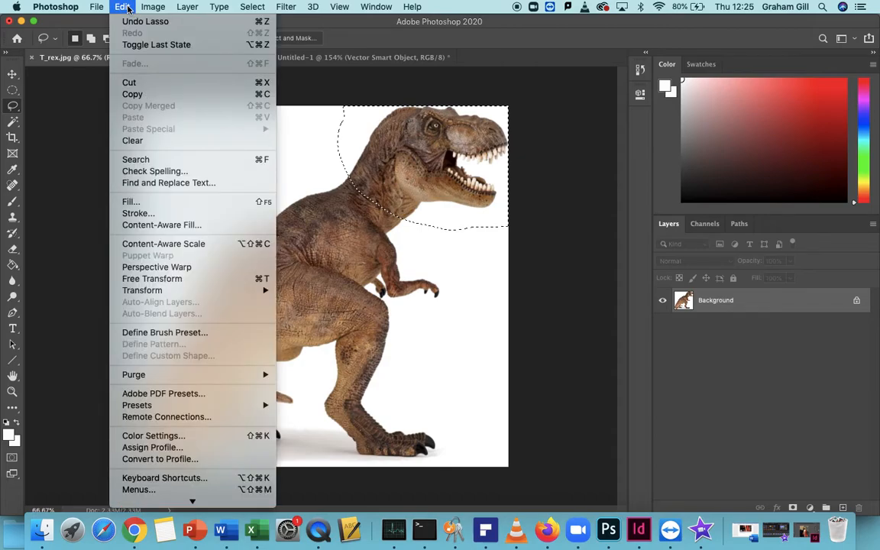
pyautogui.click(142, 97)
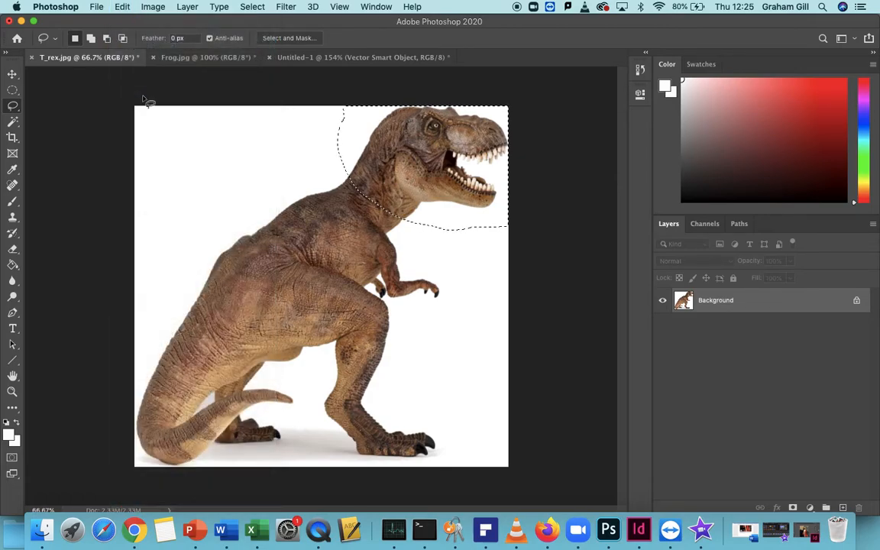
# Paste the copied T-rex head into Frog.jpg as a new layer
pyautogui.click(199, 61)
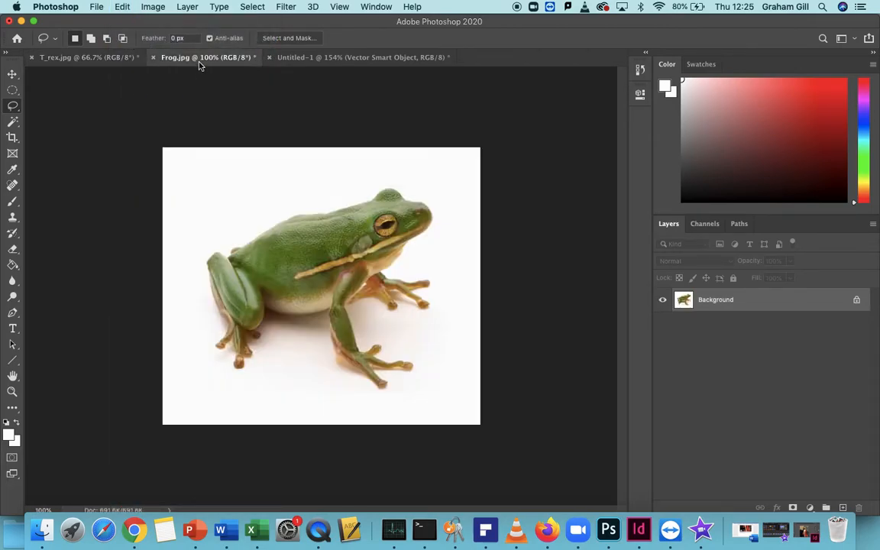
pyautogui.click(124, 7)
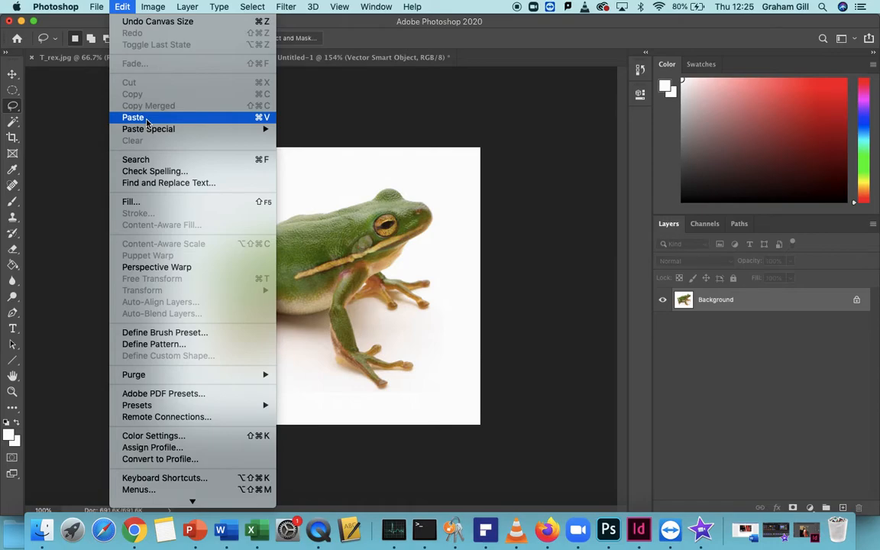
pyautogui.click(146, 120)
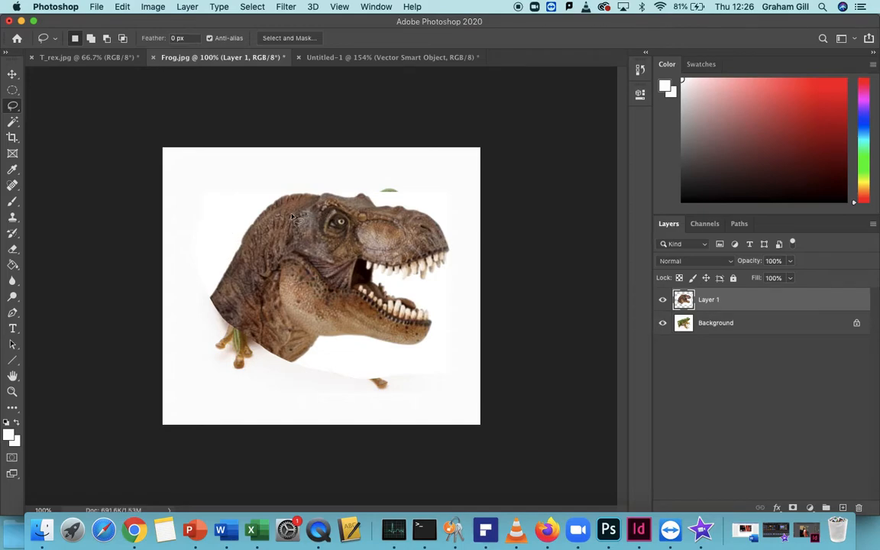
# Rename the pasted head's layer as T-rex
pyautogui.click(727, 321)
pyautogui.click(726, 309)
pyautogui.click(727, 329)
pyautogui.click(725, 300)
pyautogui.click(728, 324)
pyautogui.click(718, 303)
pyautogui.write('T-rex')
pyautogui.press('Return')
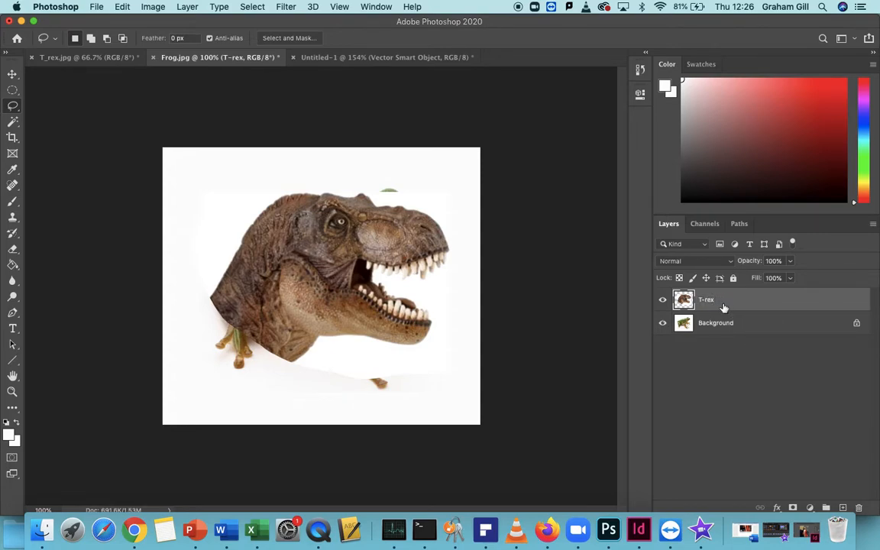
# Toggle the T-rex layer's visibility to compare the image with and without the pasted head
pyautogui.click(663, 301)
pyautogui.click(663, 301)
pyautogui.click(663, 301)
pyautogui.click(663, 301)
pyautogui.click(663, 301)
pyautogui.click(663, 301)
pyautogui.click(663, 301)
pyautogui.click(663, 301)
pyautogui.click(663, 301)
pyautogui.click(663, 301)
# Delete the white area inside the mouth and below the jaw from the T-rex layer using the Magic Wand at tolerance 25
pyautogui.click(19, 126)
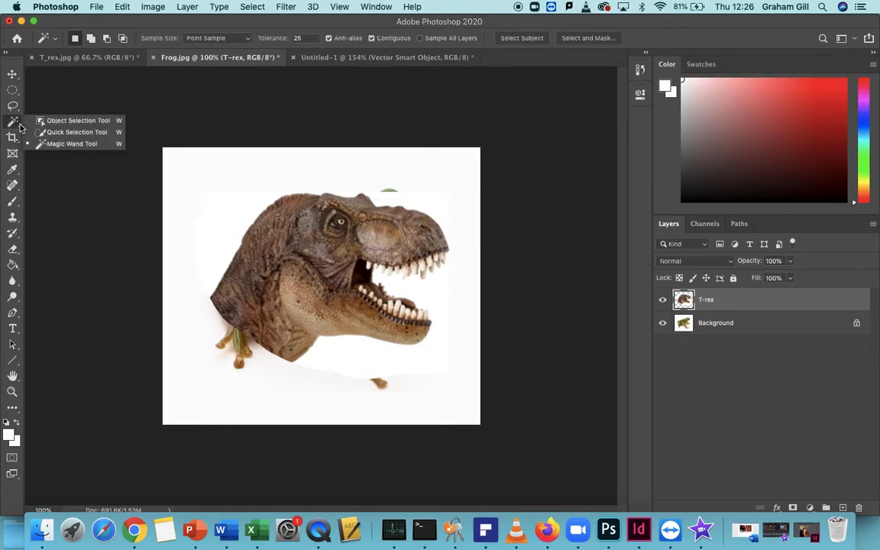
pyautogui.click(69, 146)
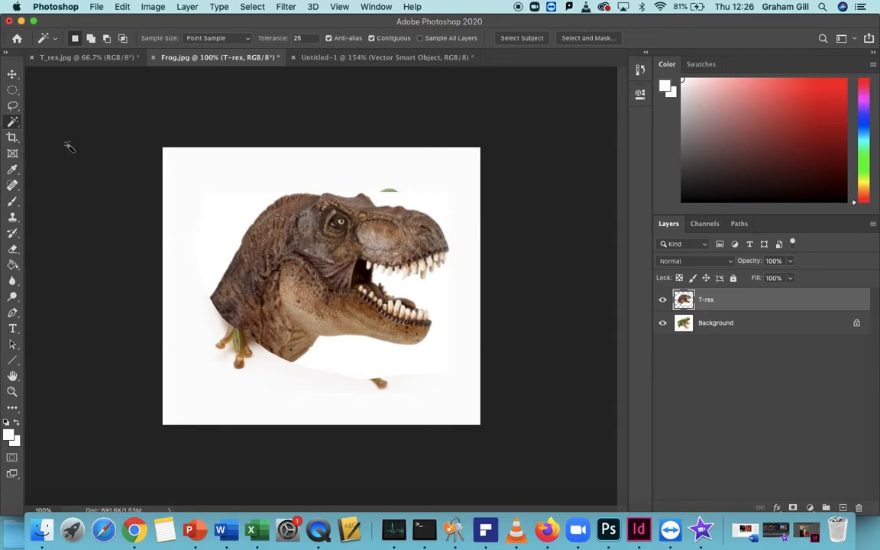
pyautogui.click(407, 287)
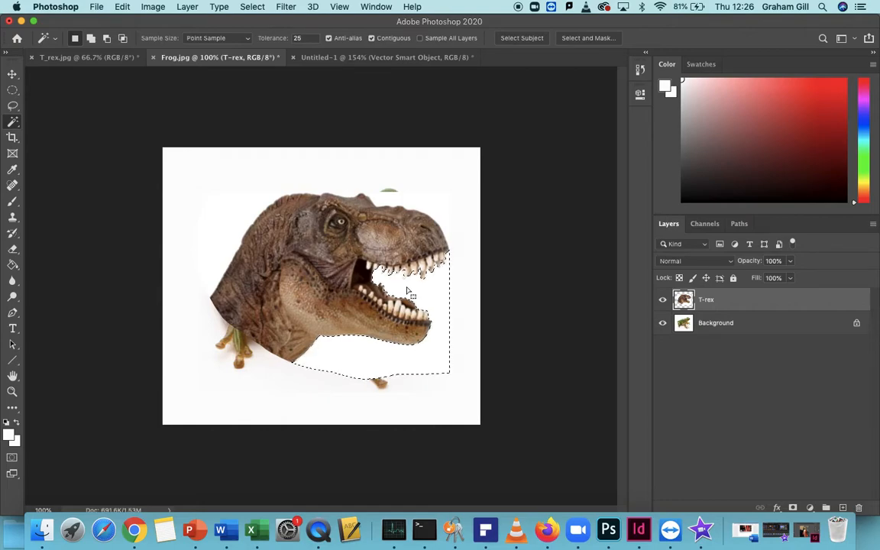
pyautogui.press('BackSpace')
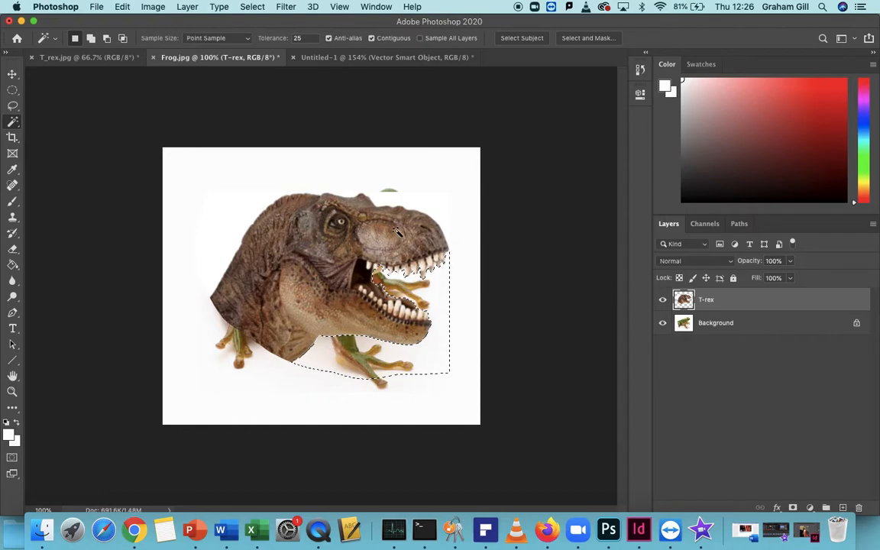
# Delete the white area above and behind the T-rex's head with the Magic Wand and clear the selection
pyautogui.click(417, 209)
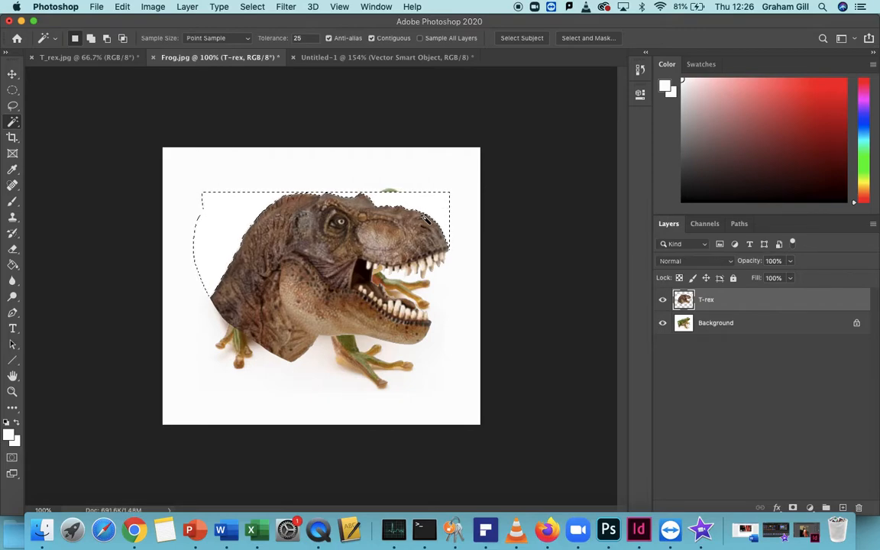
pyautogui.press('BackSpace')
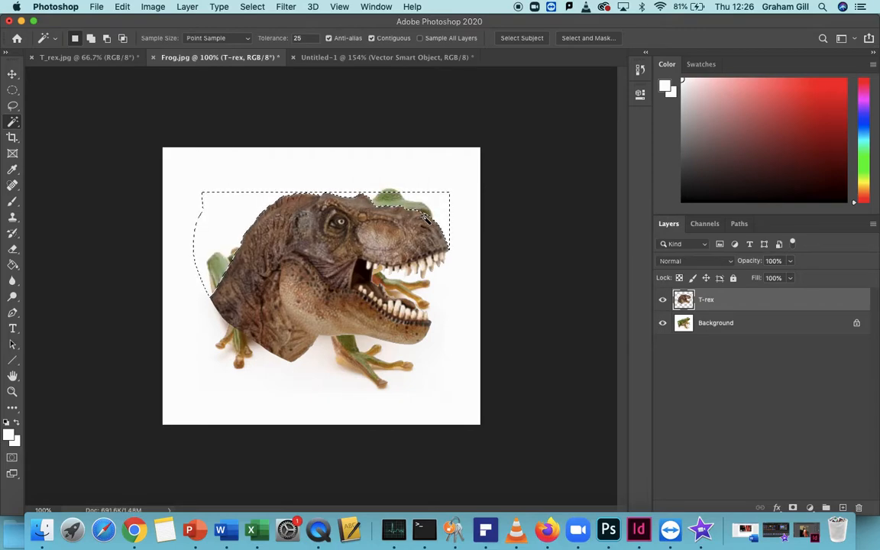
pyautogui.click(13, 91)
pyautogui.click(193, 162)
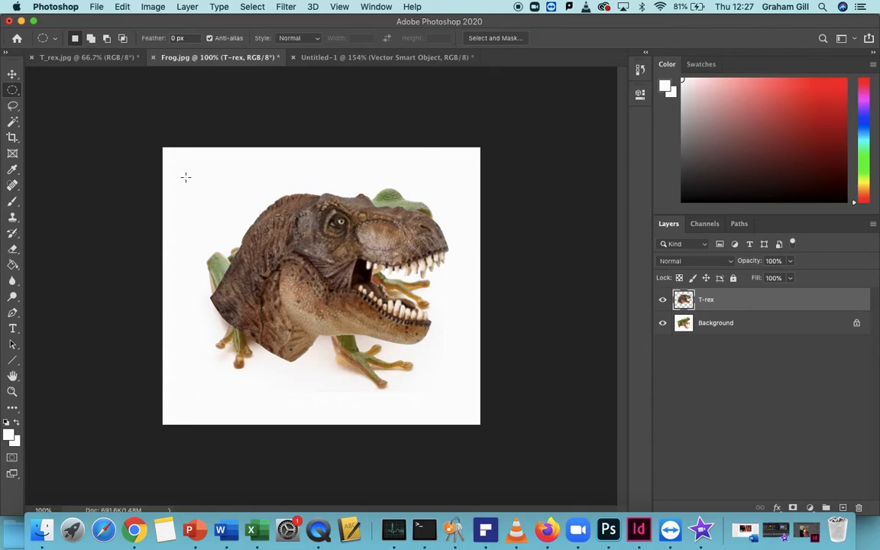
# Scale the T-rex layer down to about 61.6% with Free Transform and position it over the frog's head
pyautogui.click(121, 6)
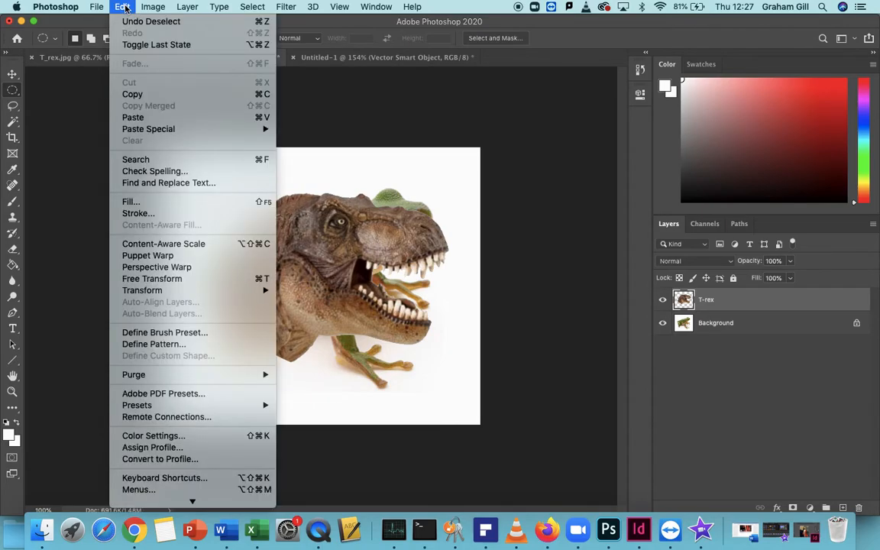
pyautogui.click(151, 280)
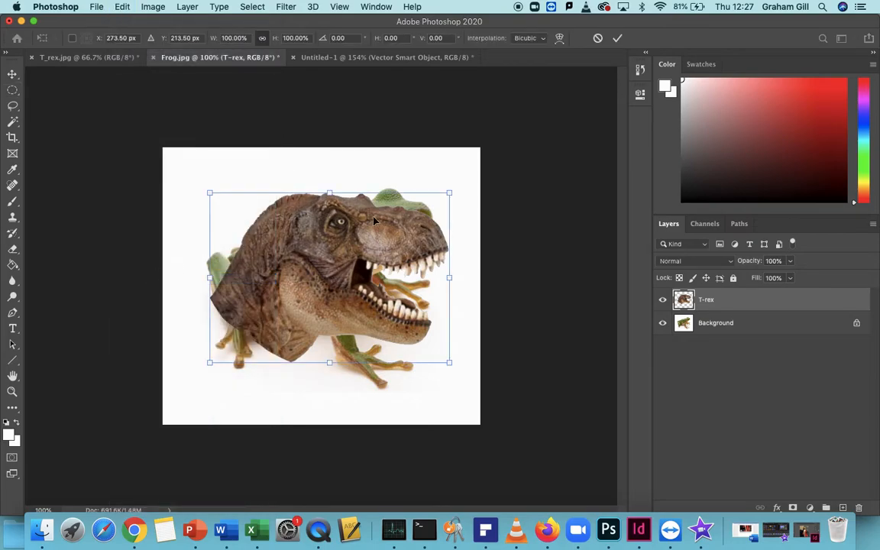
pyautogui.moveTo(450, 192); pyautogui.dragTo(378, 242)
pyautogui.moveTo(290, 313); pyautogui.dragTo(405, 217)
pyautogui.moveTo(502, 153); pyautogui.dragTo(476, 163)
pyautogui.moveTo(396, 214)
pyautogui.mouseDown()
pyautogui.moveTo(391, 205)
pyautogui.moveTo(400, 210)
pyautogui.mouseUp()
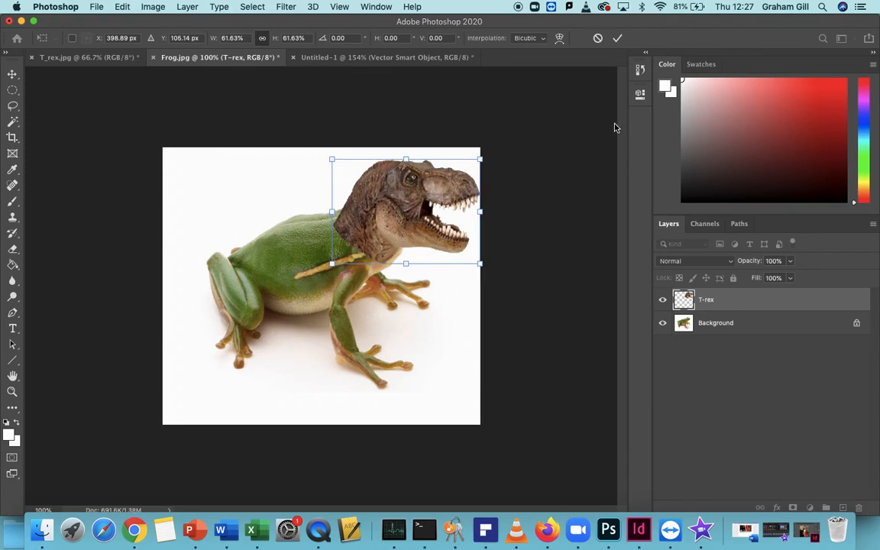
pyautogui.click(619, 39)
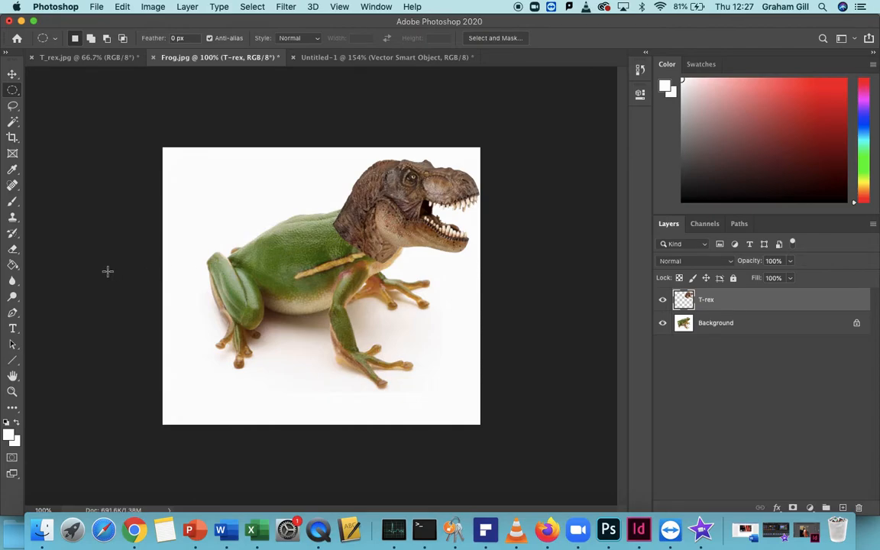
# Try erasing the back edge of the T-rex's neck with a hard 35 px Eraser
pyautogui.click(13, 249)
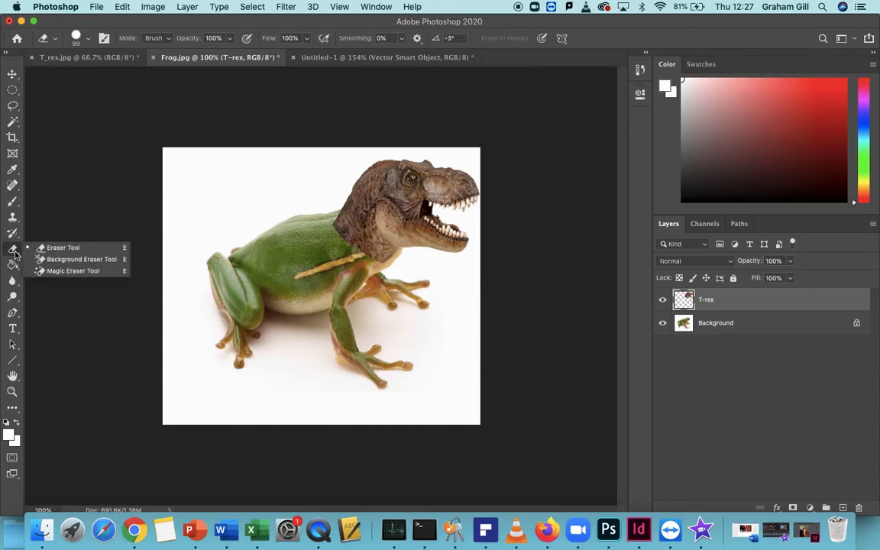
pyautogui.click(91, 249)
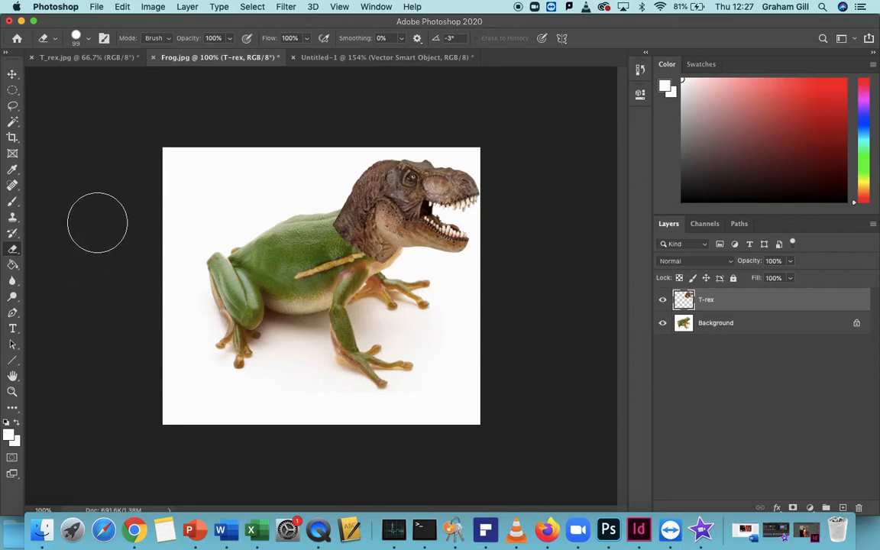
pyautogui.click(88, 42)
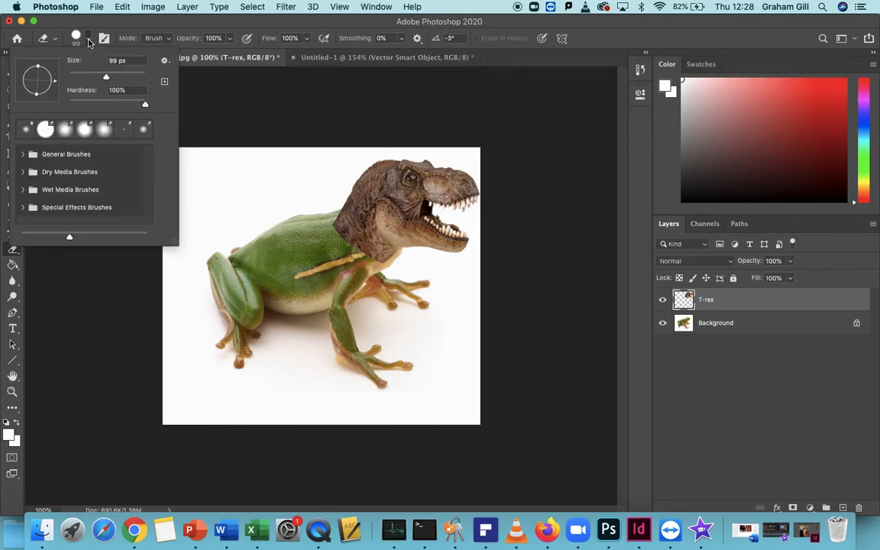
pyautogui.moveTo(106, 77)
pyautogui.mouseDown()
pyautogui.moveTo(137, 77)
pyautogui.moveTo(87, 79)
pyautogui.mouseUp()
pyautogui.moveTo(327, 216)
pyautogui.mouseDown()
pyautogui.moveTo(351, 249)
pyautogui.moveTo(333, 220)
pyautogui.mouseUp()
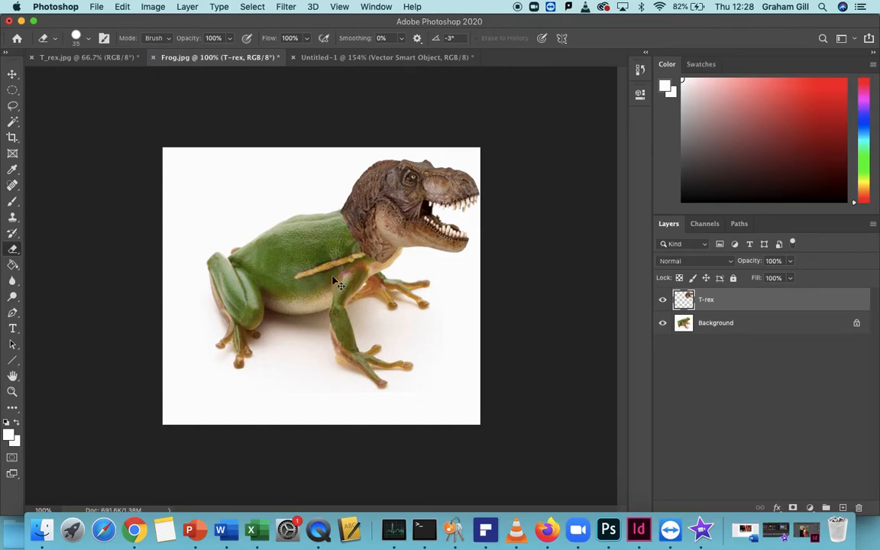
# Soften the Eraser to 15% hardness and erase along the back edge of the T-rex's neck
pyautogui.click(88, 40)
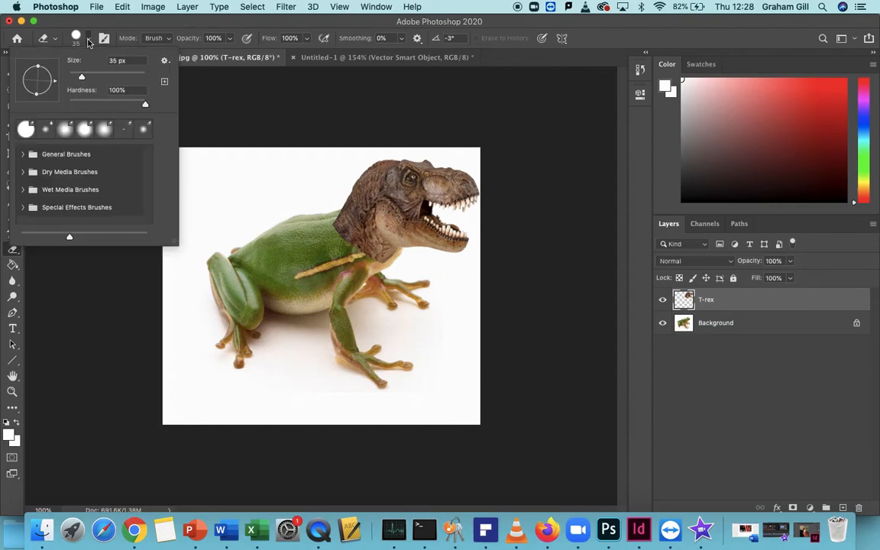
pyautogui.moveTo(146, 105); pyautogui.dragTo(79, 105)
pyautogui.moveTo(326, 219); pyautogui.dragTo(346, 254)
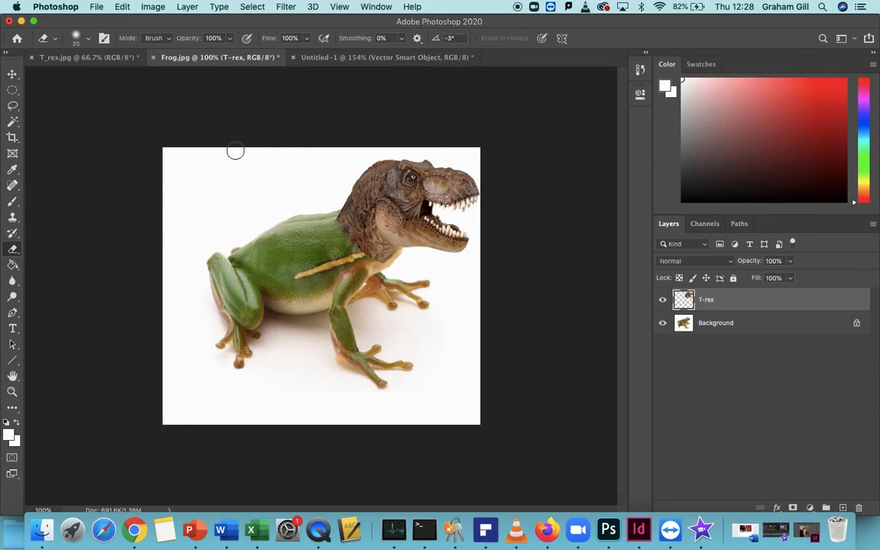
# Erase more of the T-rex's neck edge with a 30 px Eraser and move the head slightly down onto the frog's body
pyautogui.click(88, 40)
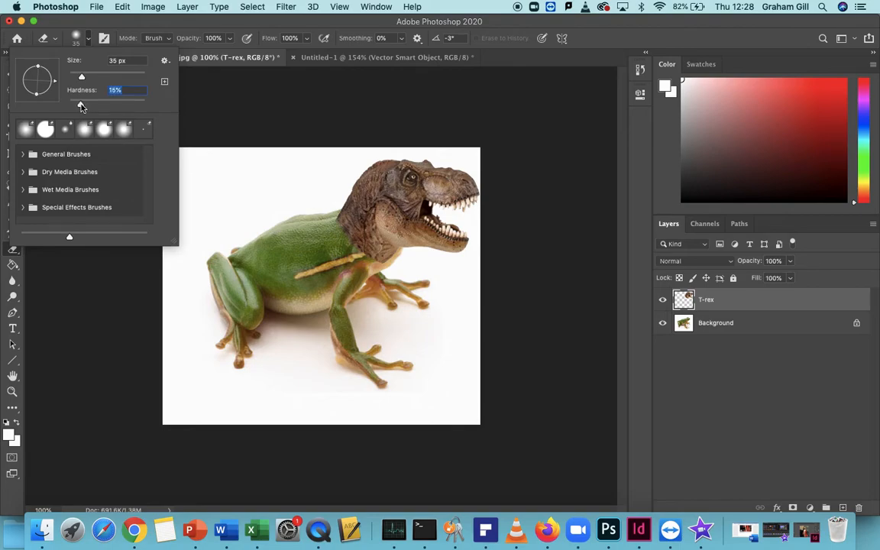
pyautogui.moveTo(81, 77); pyautogui.dragTo(86, 79)
pyautogui.click(80, 78)
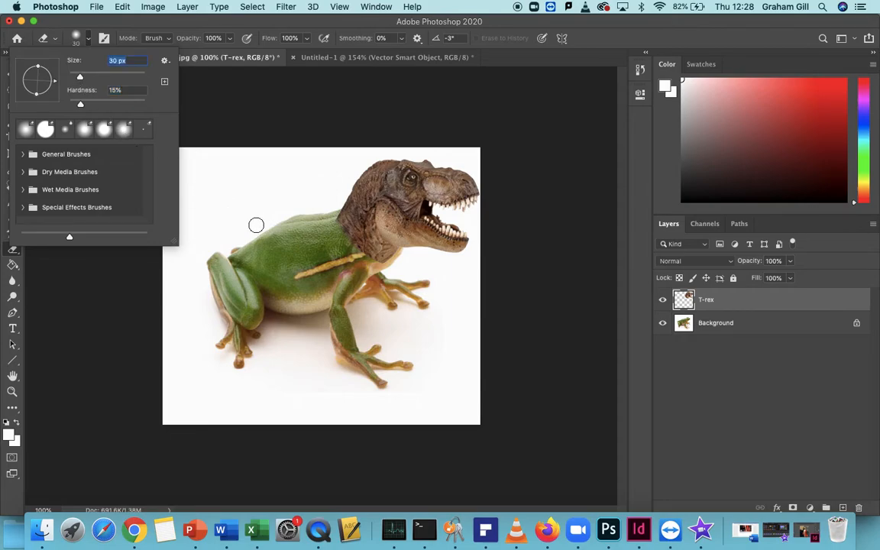
pyautogui.press('Return')
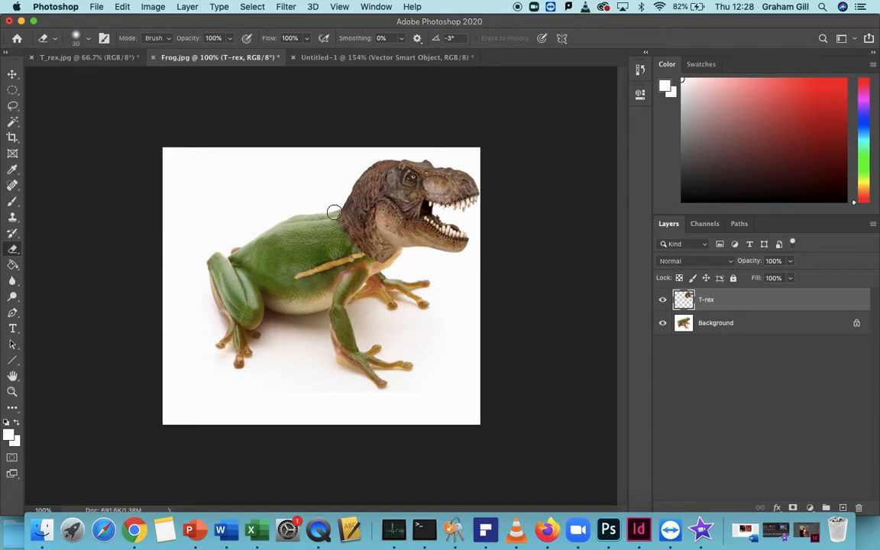
pyautogui.moveTo(361, 257)
pyautogui.mouseDown()
pyautogui.moveTo(399, 258)
pyautogui.moveTo(337, 229)
pyautogui.moveTo(304, 197)
pyautogui.moveTo(336, 220)
pyautogui.moveTo(337, 191)
pyautogui.mouseUp()
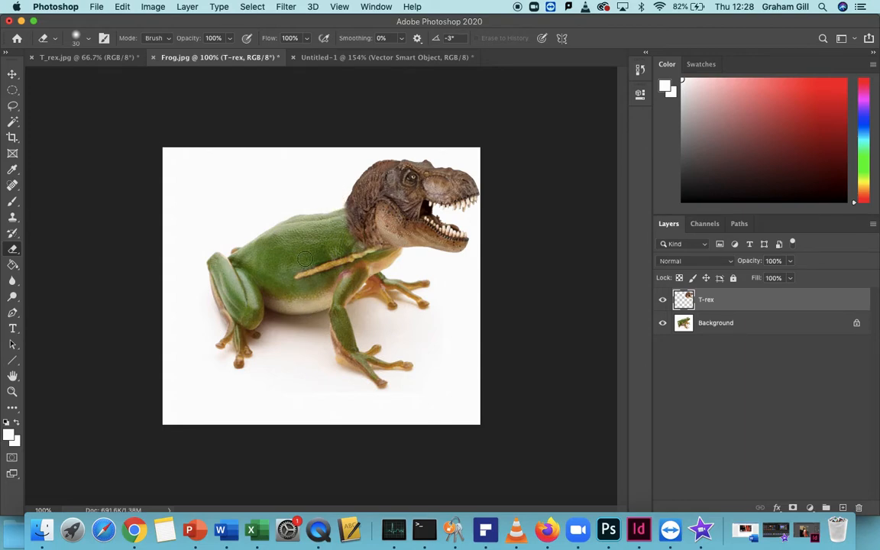
pyautogui.click(13, 74)
pyautogui.moveTo(403, 194); pyautogui.dragTo(405, 201)
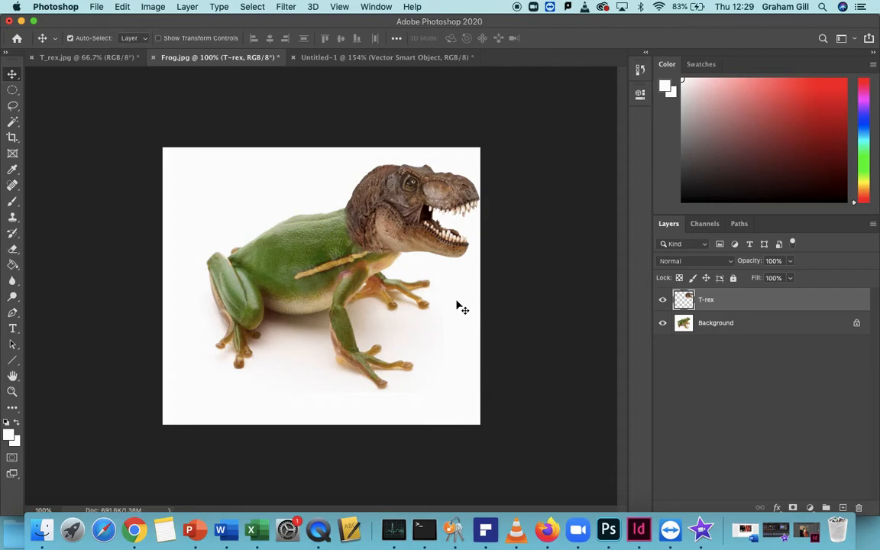
# Try softening the T-rex's neck seam with a 49 px Blur tool at 50% strength, and undo the blur
pyautogui.click(17, 284)
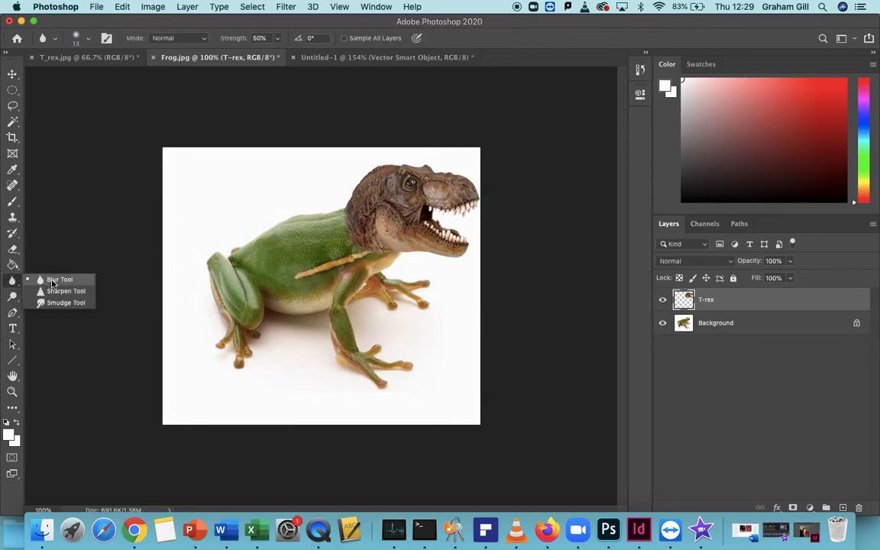
pyautogui.click(53, 280)
pyautogui.click(87, 38)
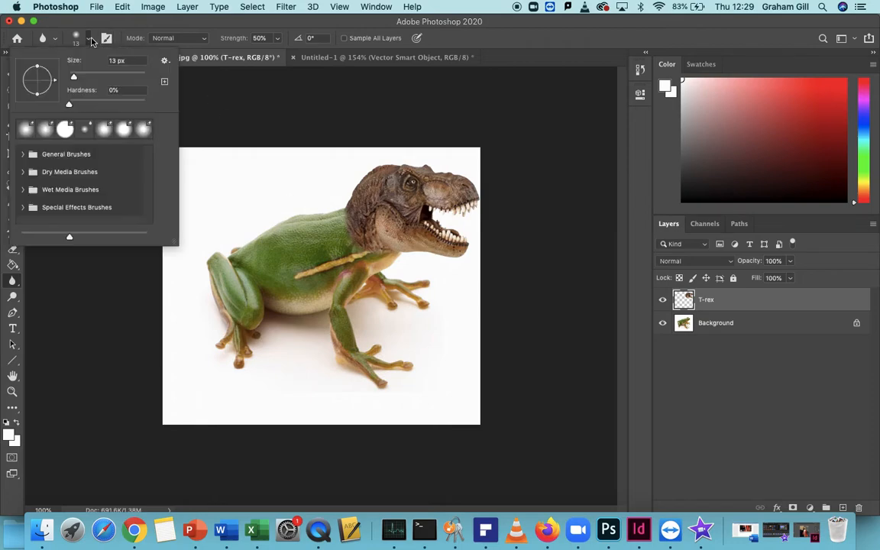
pyautogui.moveTo(71, 78); pyautogui.dragTo(87, 79)
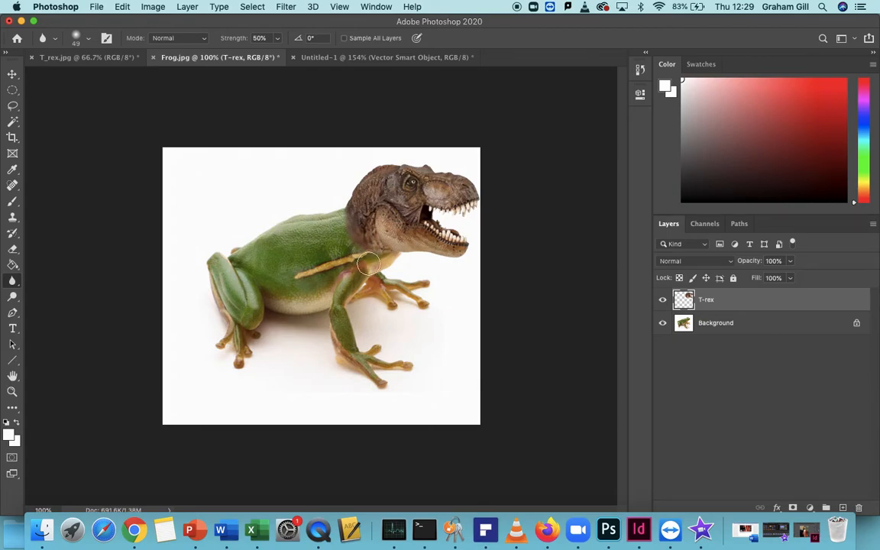
pyautogui.click(123, 7)
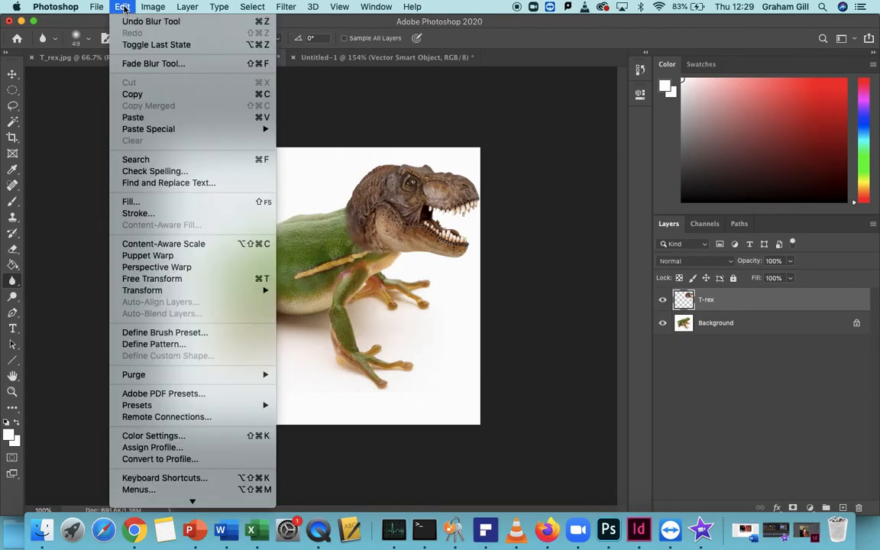
pyautogui.click(131, 25)
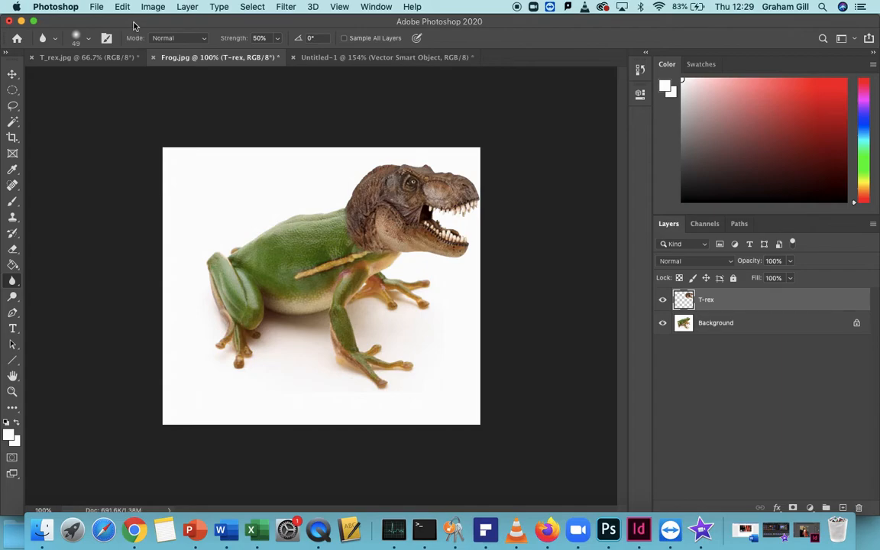
# Try a Color Balance of +2, +77, -32 on the T-rex layer's midtones, check the other tone ranges, and cancel the adjustment
pyautogui.click(153, 7)
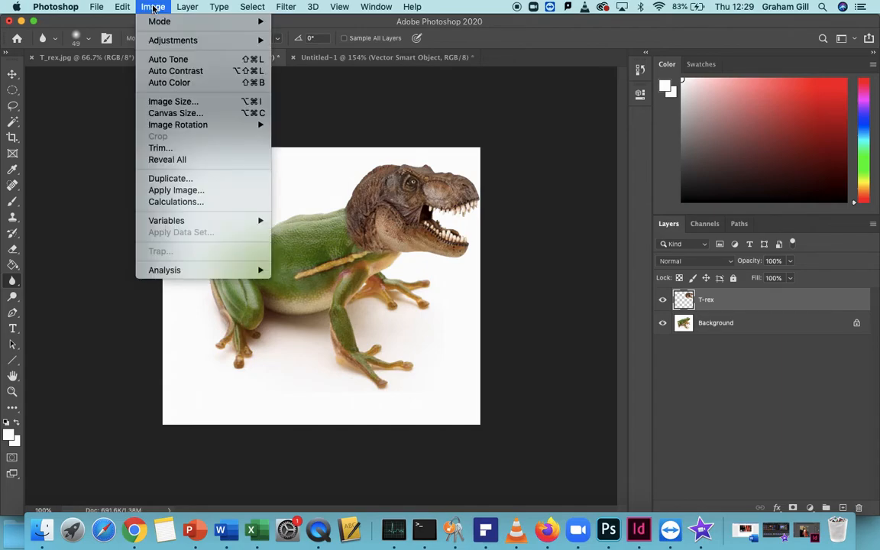
pyautogui.moveTo(183, 43)
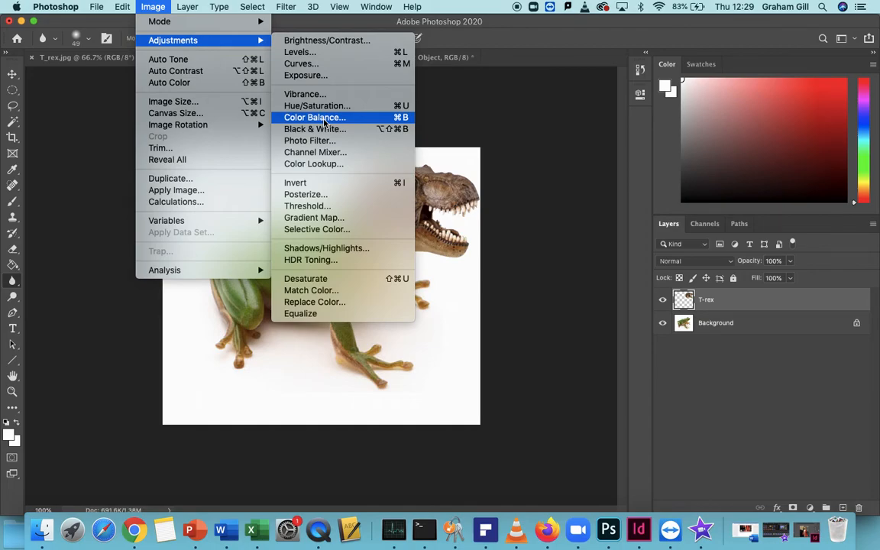
pyautogui.click(324, 119)
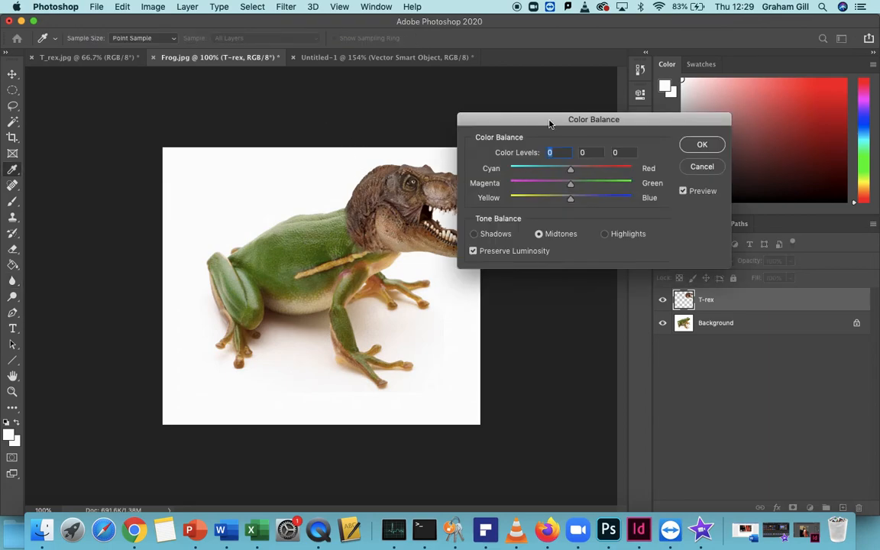
pyautogui.moveTo(496, 114); pyautogui.dragTo(533, 101)
pyautogui.moveTo(608, 156); pyautogui.dragTo(579, 164)
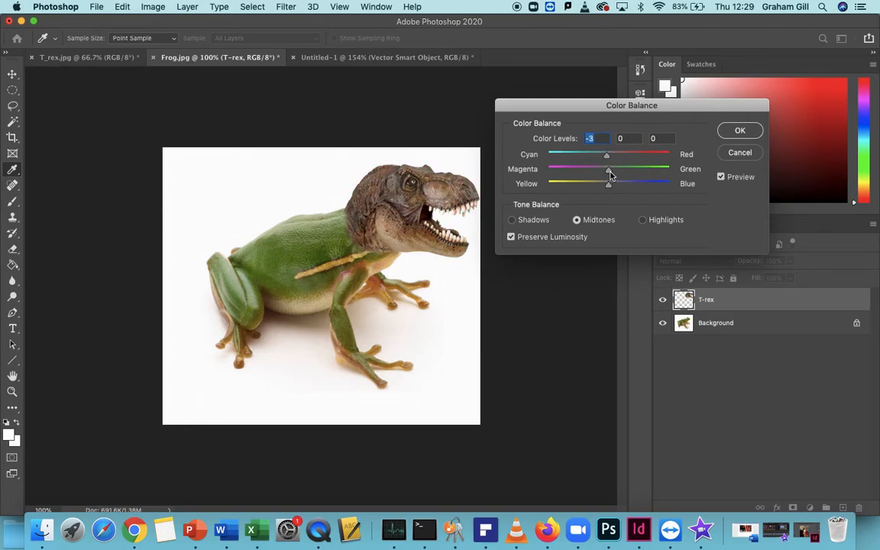
pyautogui.moveTo(609, 175); pyautogui.dragTo(589, 187)
pyautogui.moveTo(644, 172); pyautogui.dragTo(656, 174)
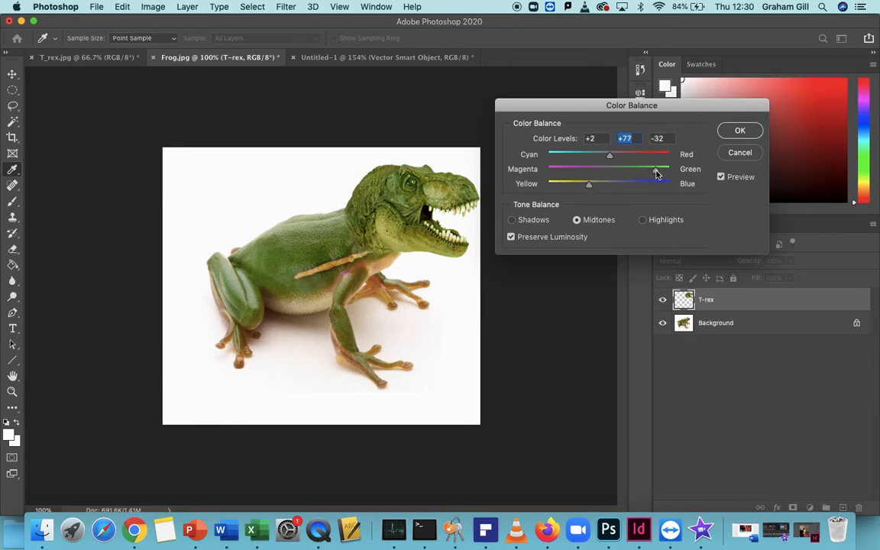
pyautogui.click(512, 220)
pyautogui.click(643, 220)
pyautogui.click(600, 220)
pyautogui.click(738, 157)
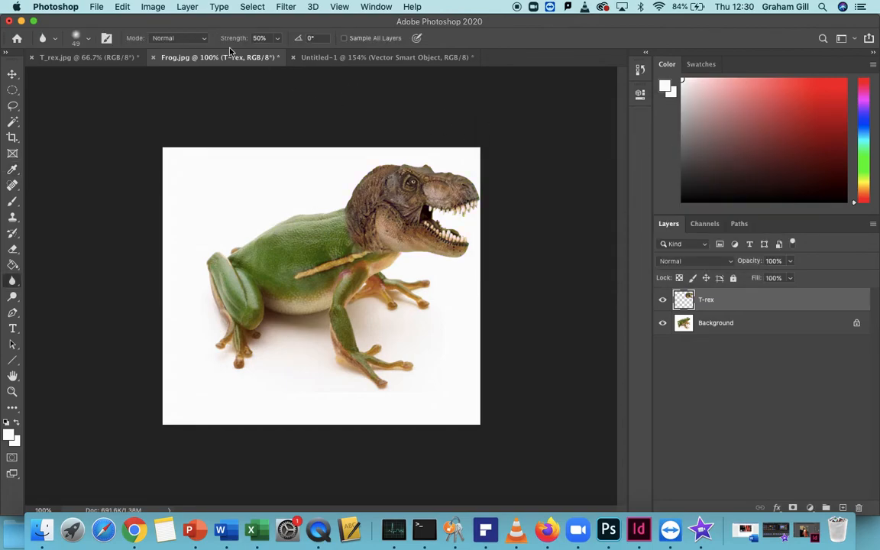
# Apply a midtone Color Balance of -18, +72, -57 to the T-rex layer to match the frog's green
pyautogui.click(150, 7)
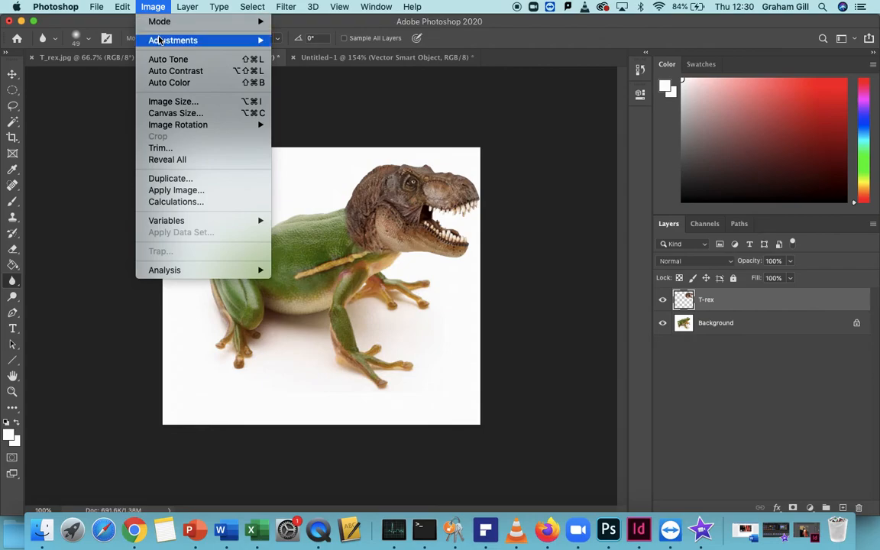
pyautogui.moveTo(217, 46)
pyautogui.click(314, 118)
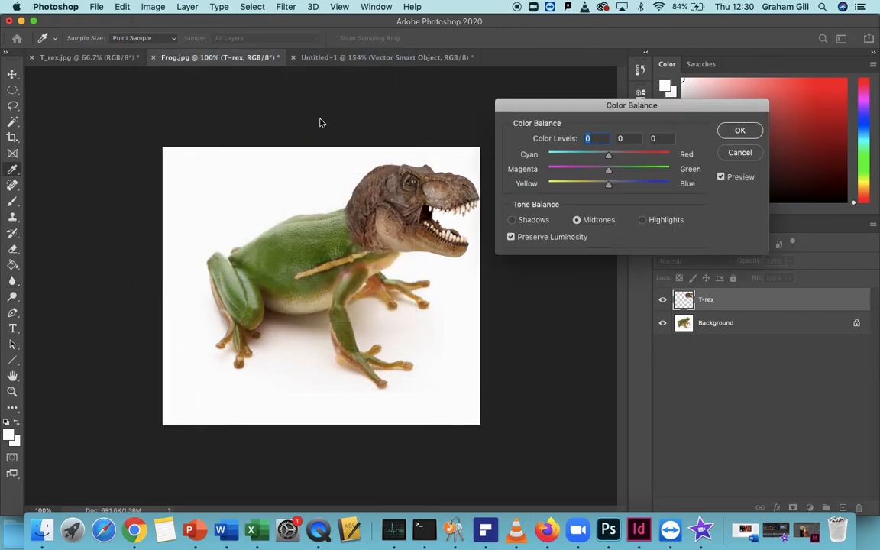
pyautogui.moveTo(608, 169); pyautogui.dragTo(575, 190)
pyautogui.moveTo(646, 169); pyautogui.dragTo(653, 170)
pyautogui.moveTo(592, 156); pyautogui.dragTo(601, 160)
pyautogui.moveTo(574, 188); pyautogui.dragTo(576, 191)
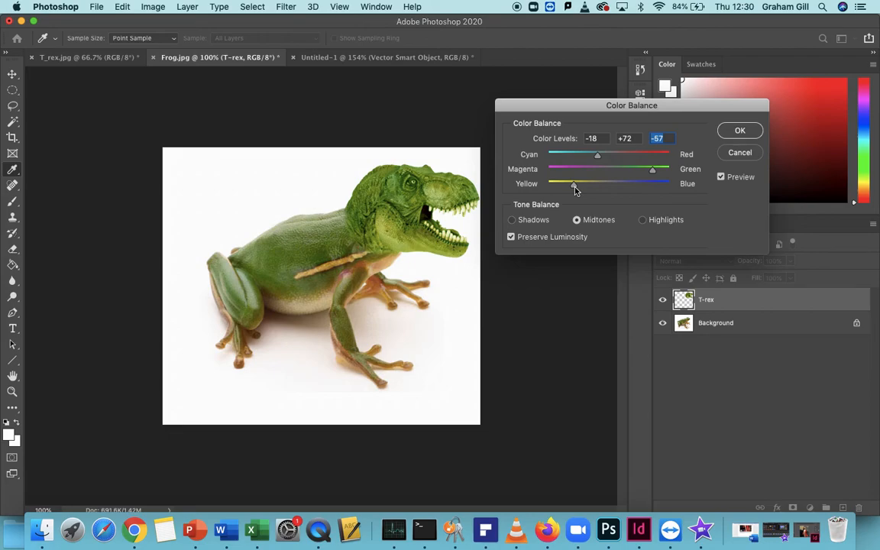
pyautogui.click(740, 133)
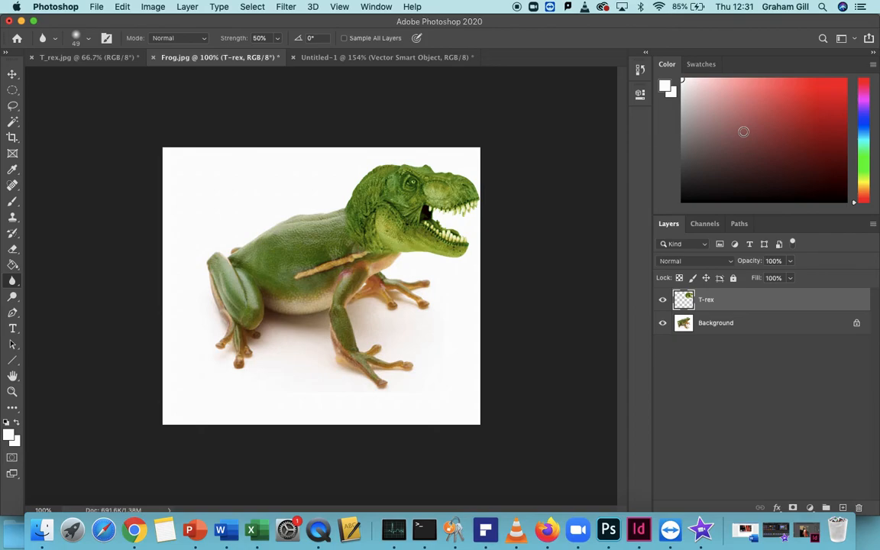
# Try a Vibrance adjustment on the T-rex layer with vibrance +65 and -1 and saturation +5, and cancel it
pyautogui.click(149, 7)
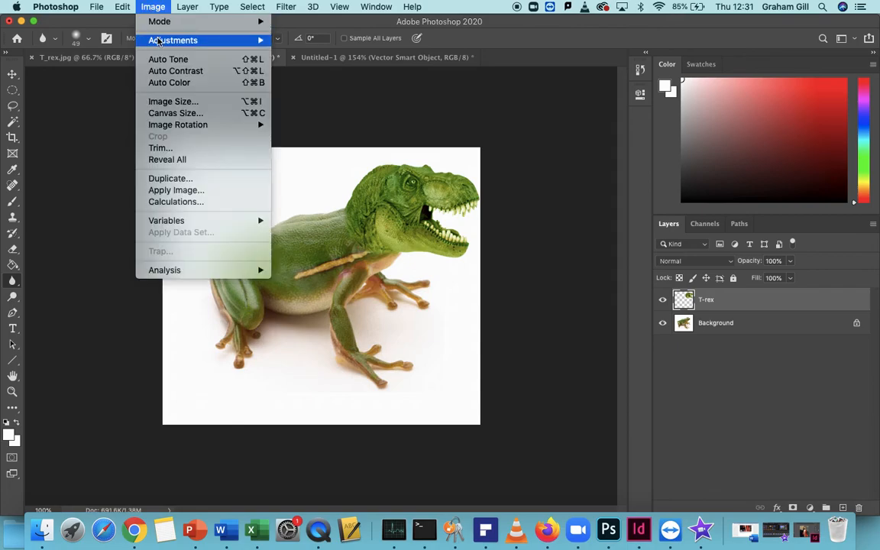
pyautogui.moveTo(204, 40)
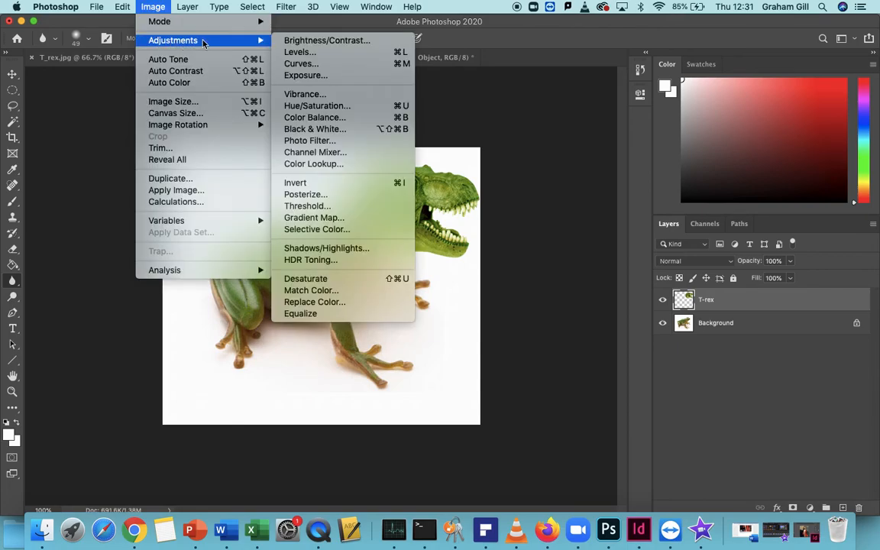
pyautogui.click(320, 96)
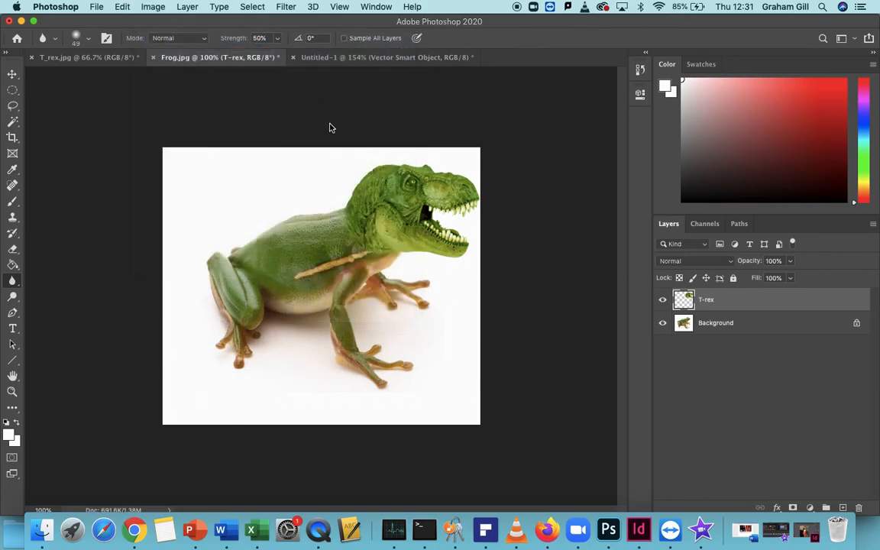
pyautogui.moveTo(485, 159); pyautogui.dragTo(519, 162)
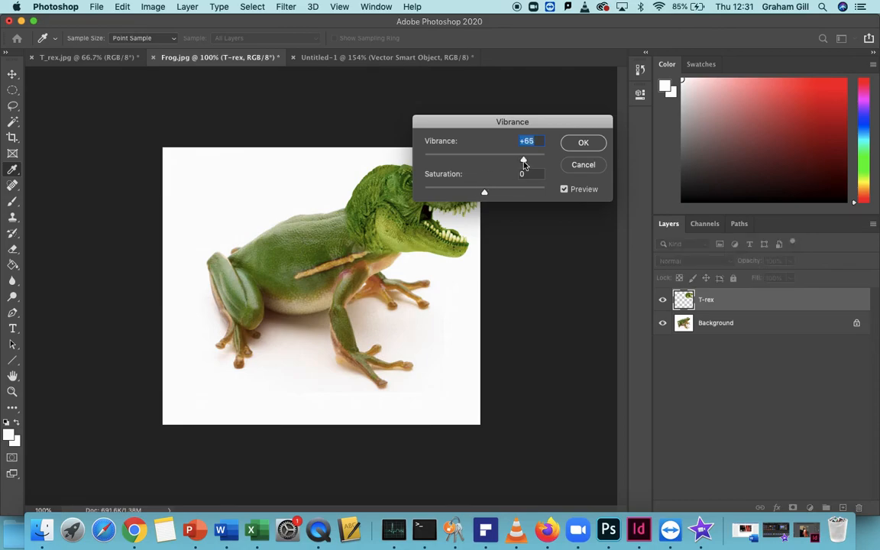
pyautogui.moveTo(484, 193)
pyautogui.mouseDown()
pyautogui.moveTo(446, 198)
pyautogui.moveTo(487, 192)
pyautogui.mouseUp()
pyautogui.moveTo(520, 159); pyautogui.dragTo(486, 161)
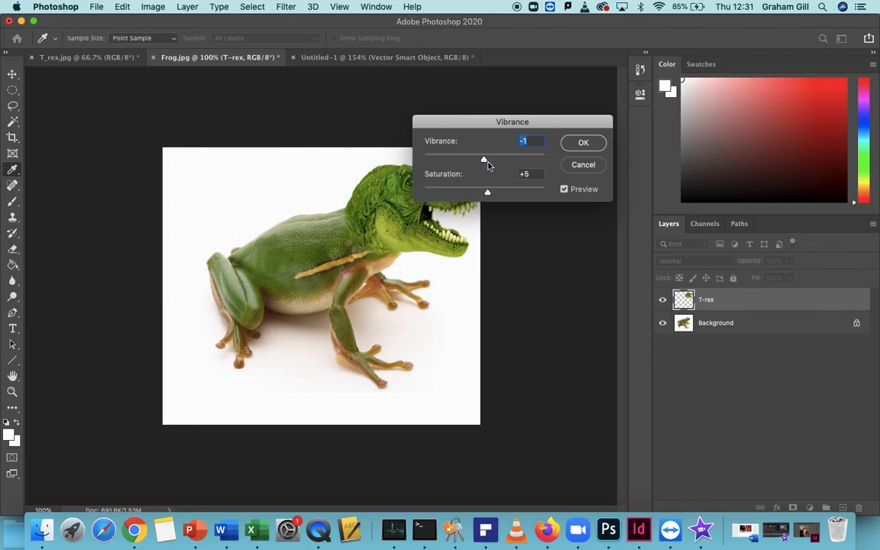
pyautogui.click(583, 165)
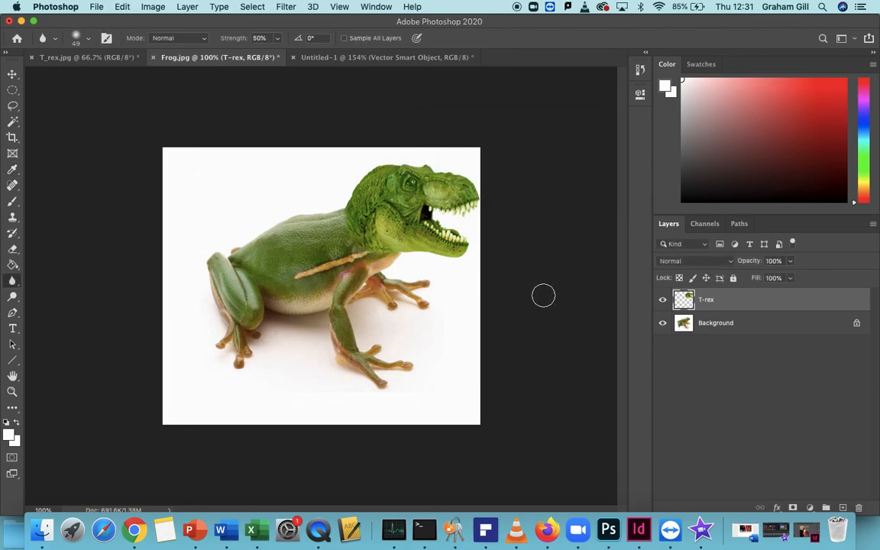